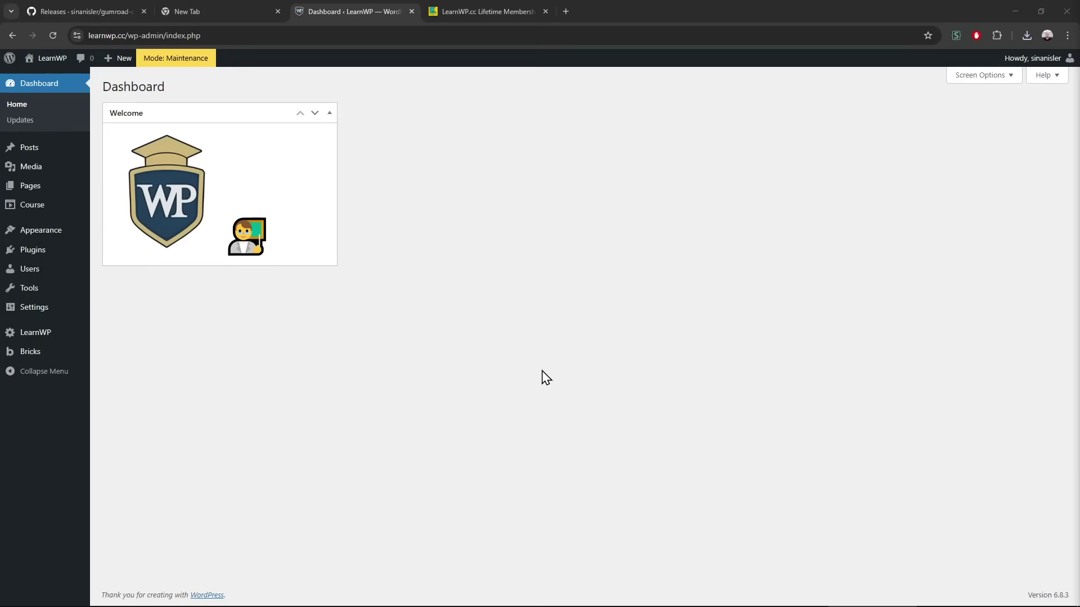
- Read the Upcoming Course announcement on sinanisler.com, then close the incognito window
click(546, 378)
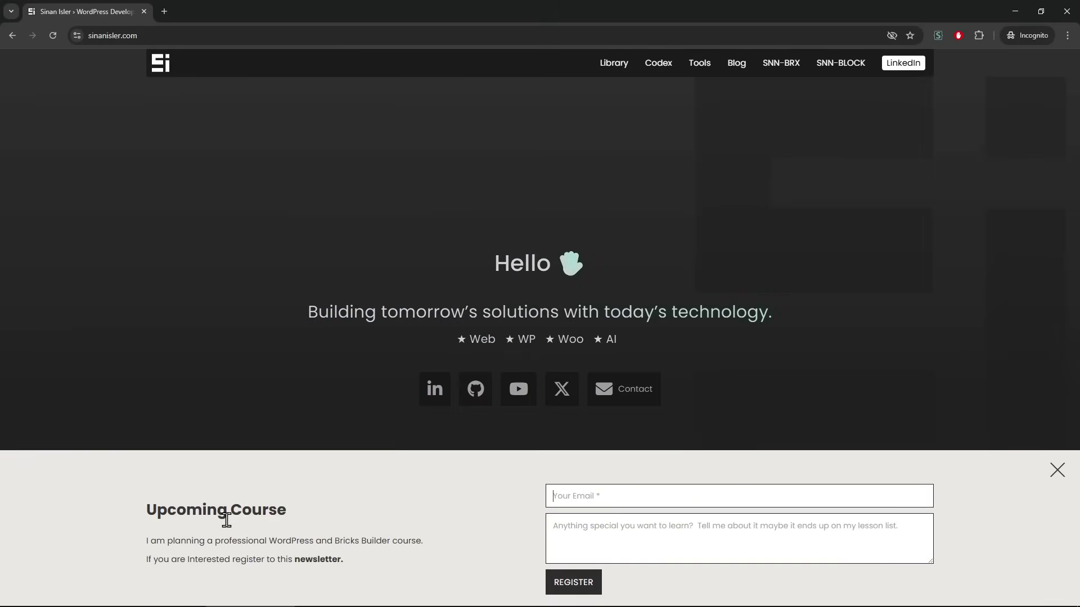
drag(252, 518, 423, 537)
click(423, 538)
mouse_move(403, 562)
mouse_down()
mouse_move(299, 540)
mouse_move(386, 566)
mouse_up()
click(395, 562)
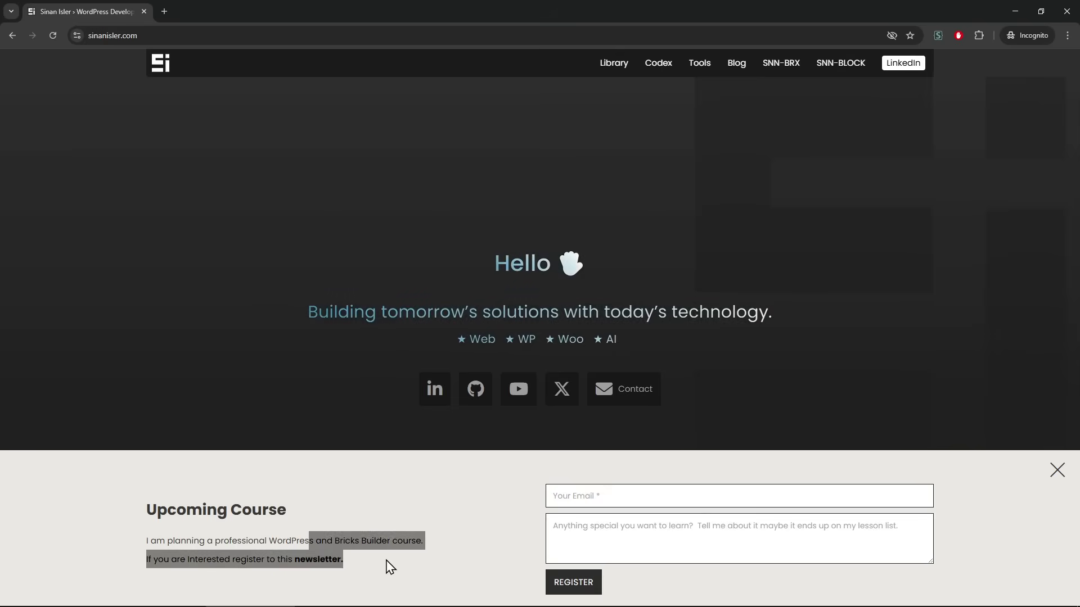
click(385, 566)
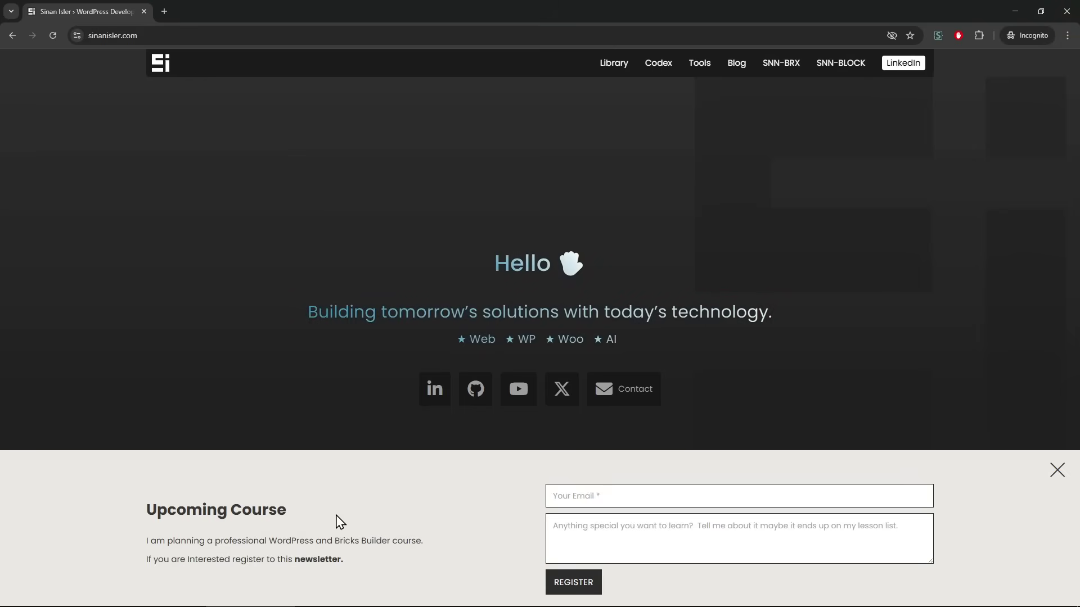
click(1068, 16)
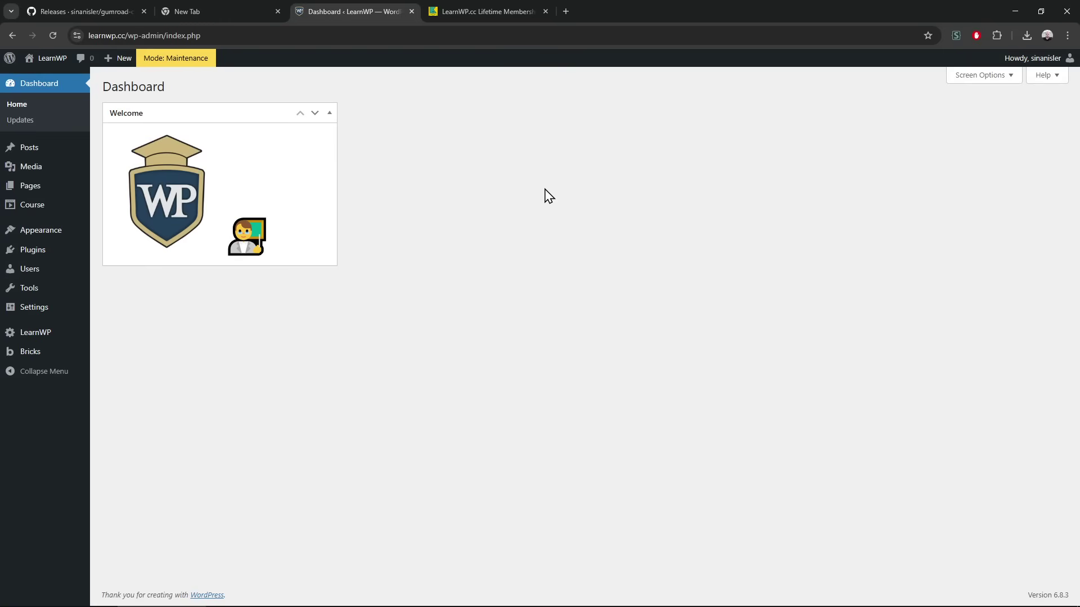
- Open the site's Plugins list and view the gumroad-connect repository on GitHub
click(50, 251)
click(84, 12)
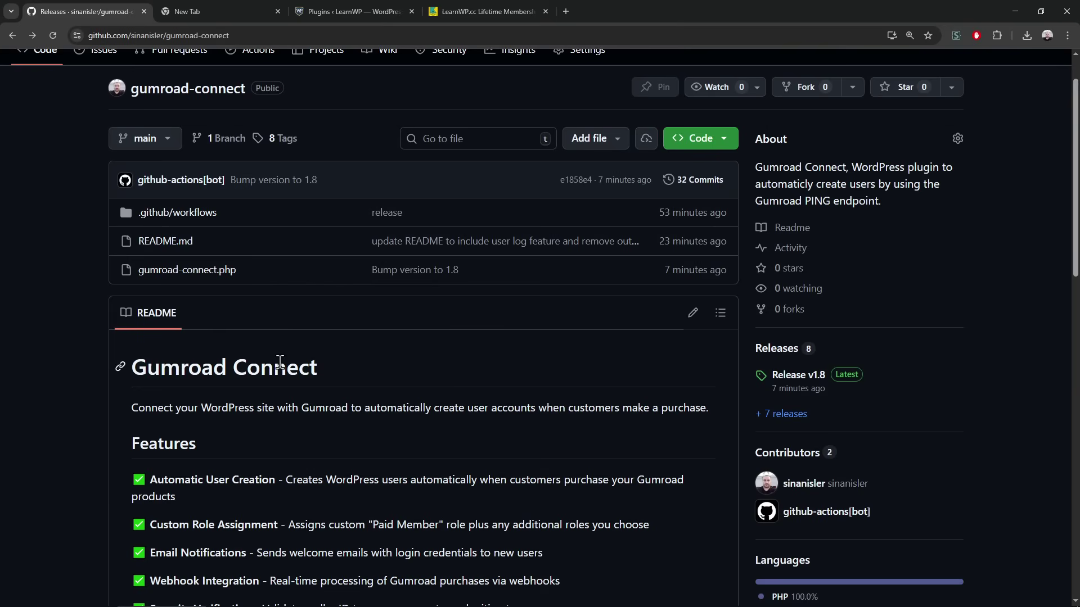
- Upload gumroad-connect (5).zip, install and activate it, and open Gumroad Connect settings
click(398, 11)
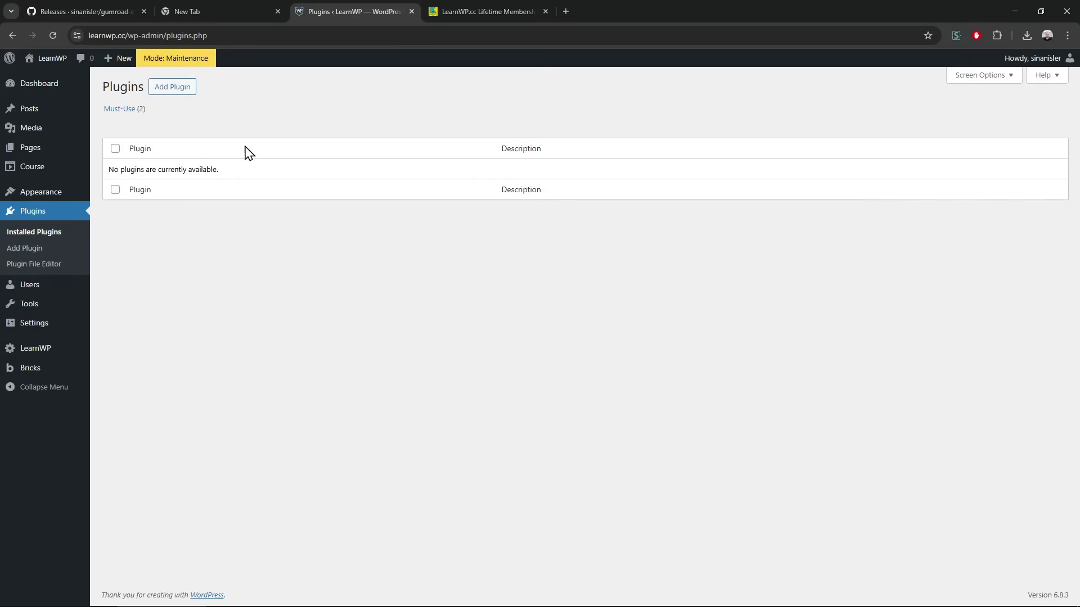
click(166, 93)
click(208, 92)
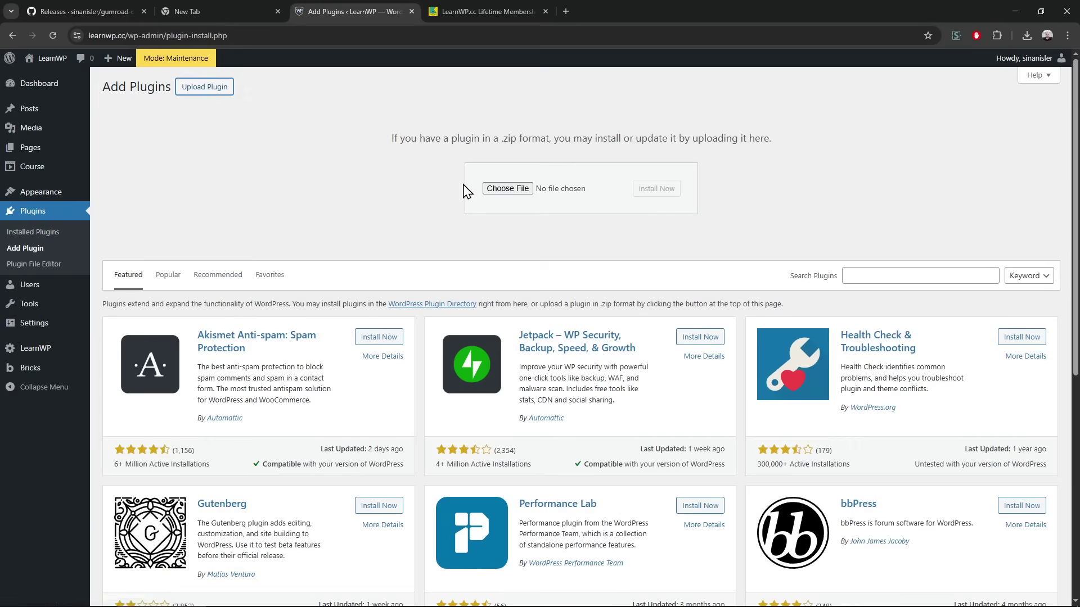
click(506, 188)
double_click(168, 87)
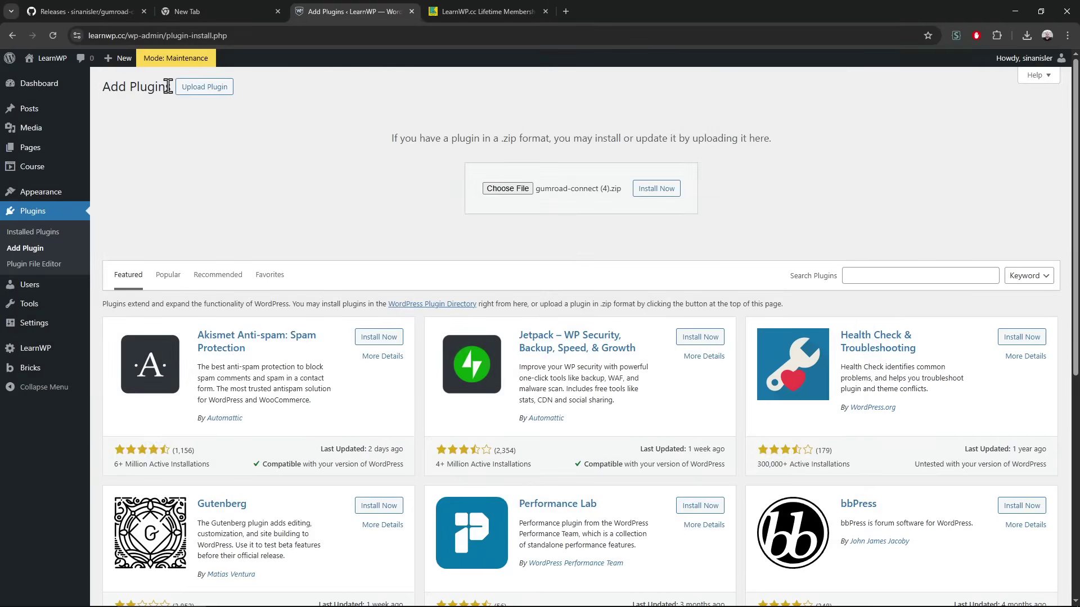
click(511, 189)
double_click(156, 83)
click(656, 188)
click(145, 173)
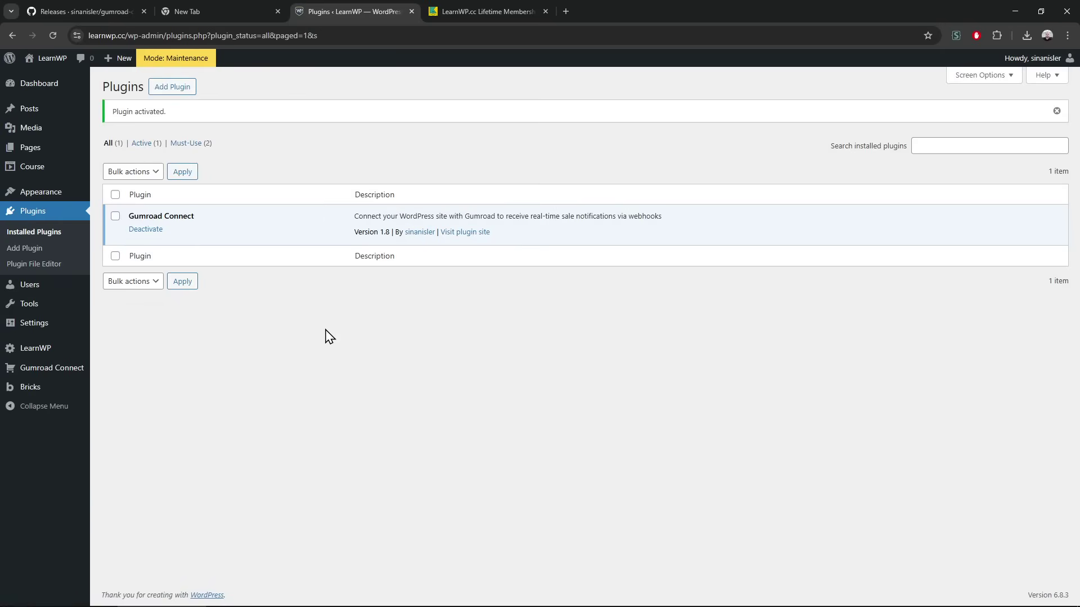
click(48, 369)
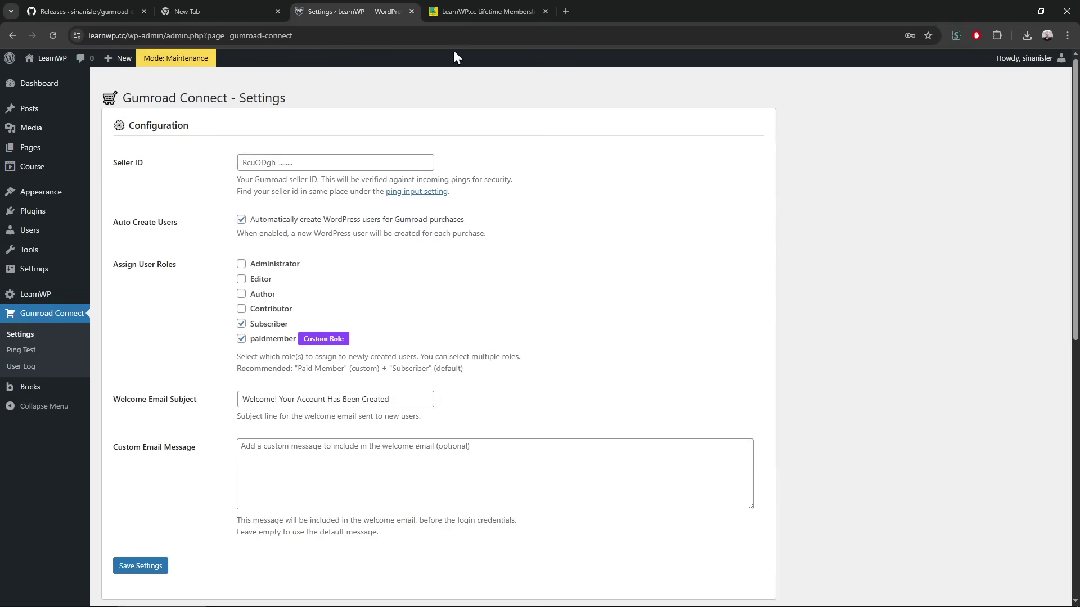
click(485, 10)
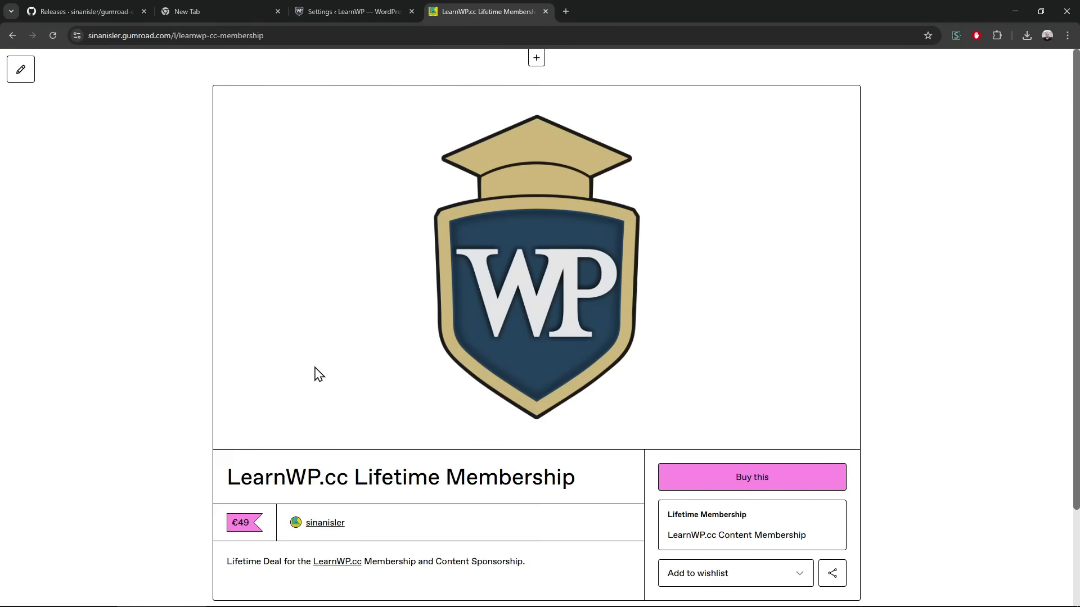
scroll(314, 374, down, 3)
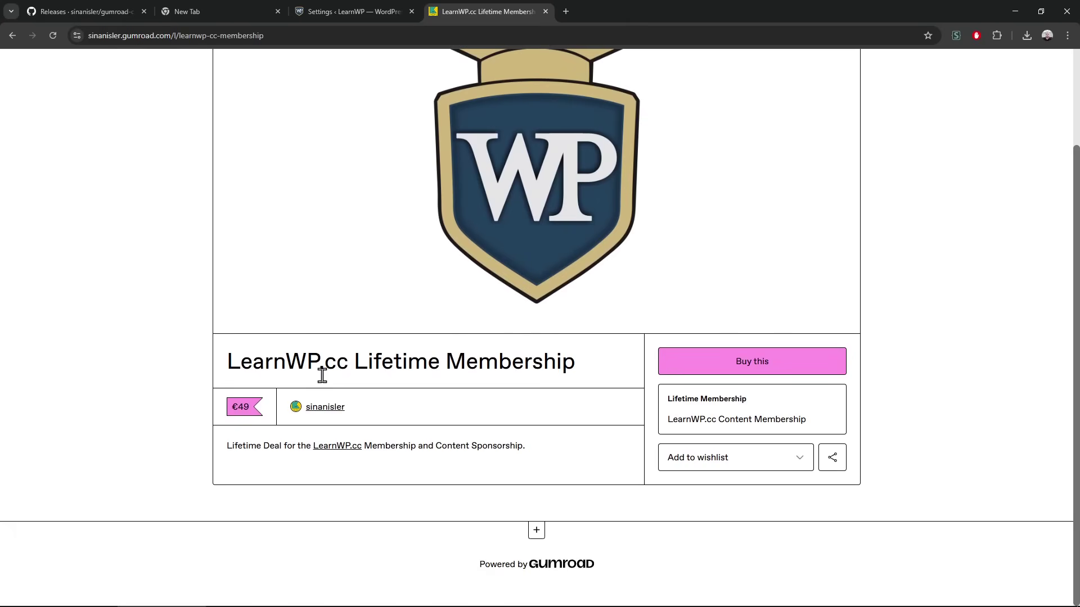
drag(284, 363, 495, 451)
click(509, 468)
click(413, 6)
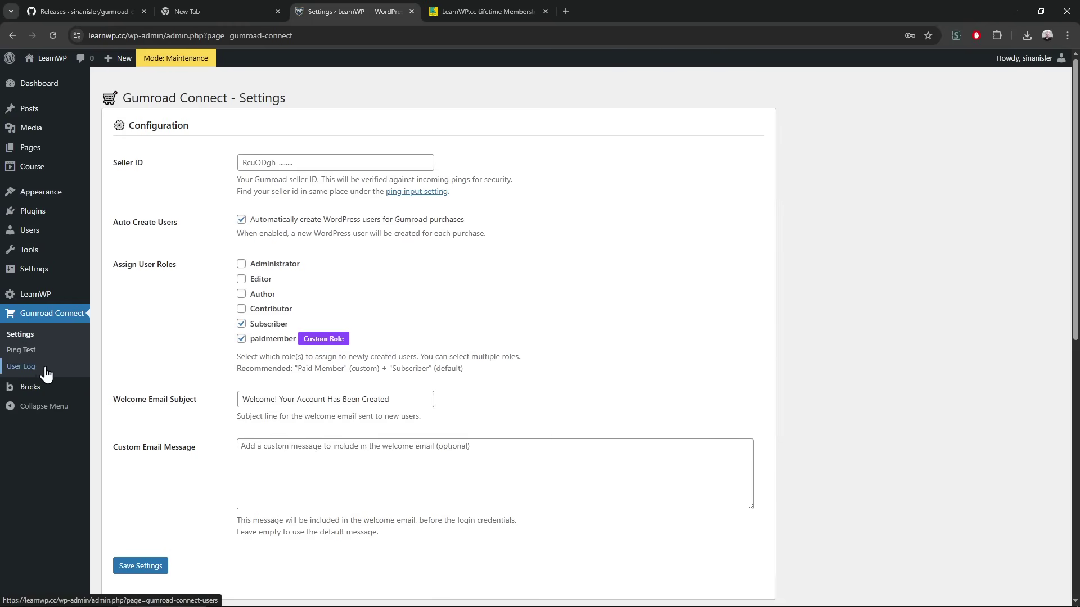
scroll(351, 376, down, 5)
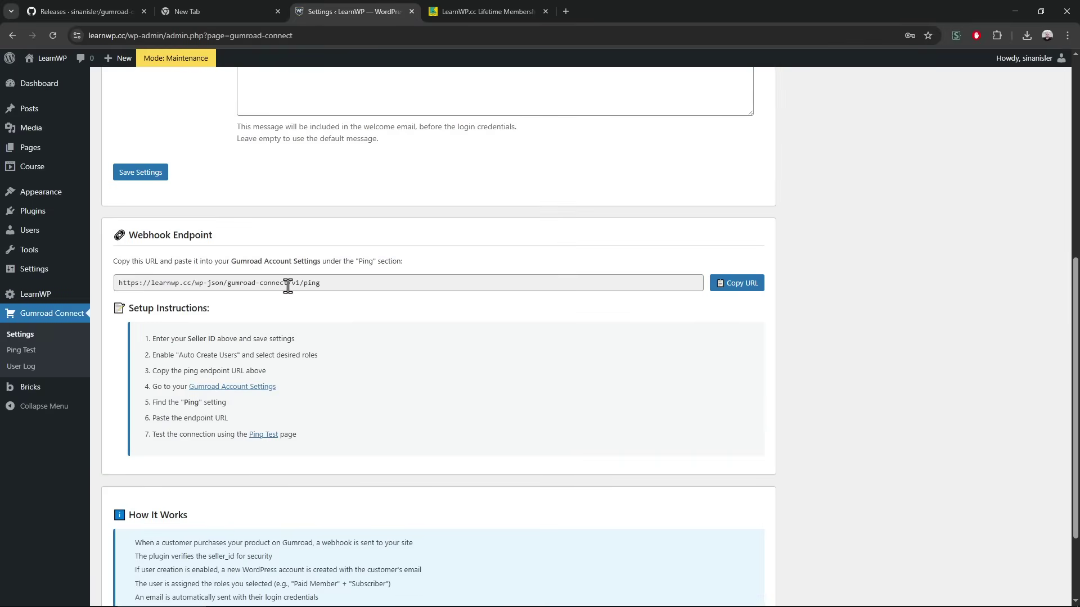
scroll(288, 285, up, 4)
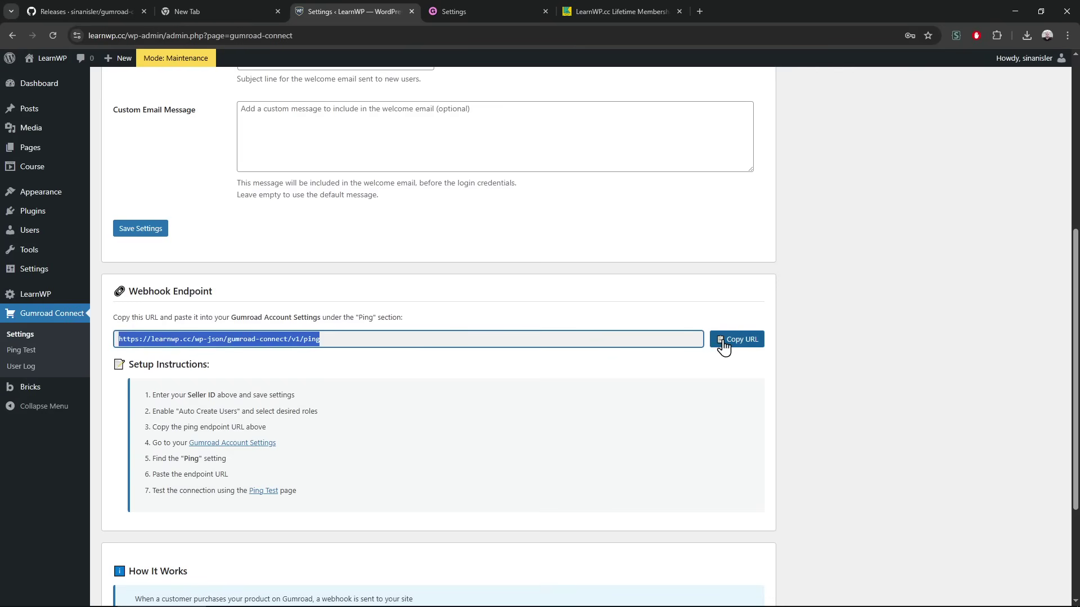
- Copy the plugin's webhook URL and select Gumroad's existing Ping endpoint value
click(737, 340)
key(ctrl+Tab)
scroll(527, 363, down, 1)
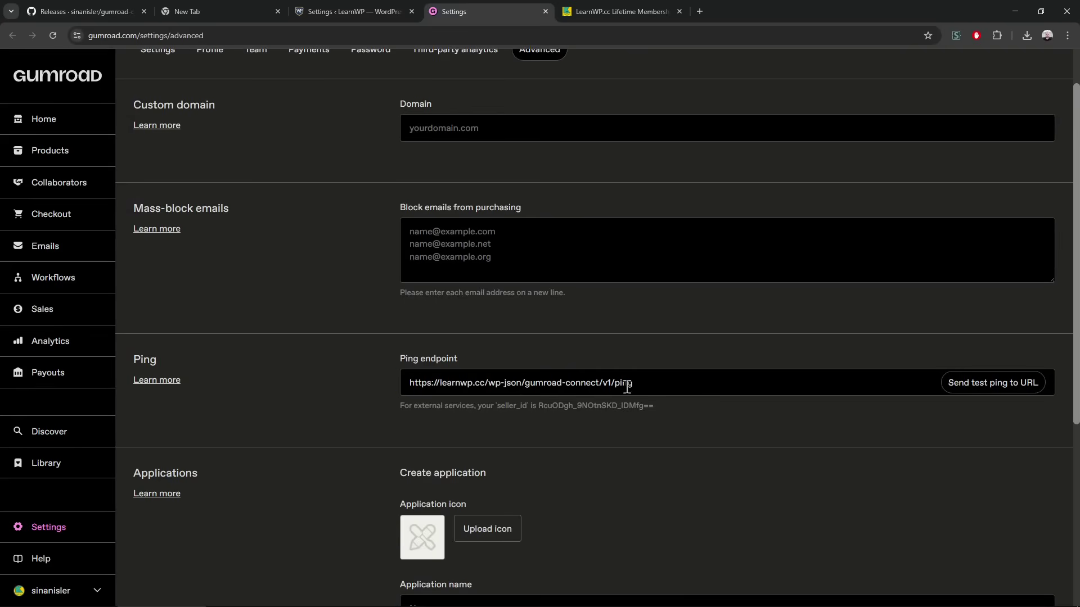
triple_click(628, 382)
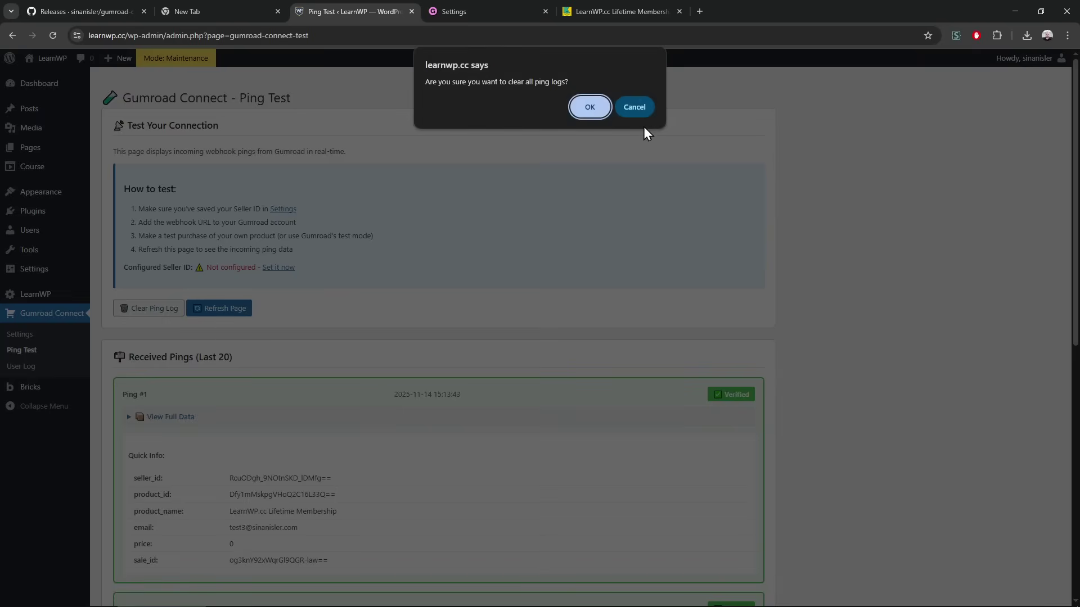
- Clear the ping log, send Gumroad's test ping, and refresh the Ping Test page
click(600, 103)
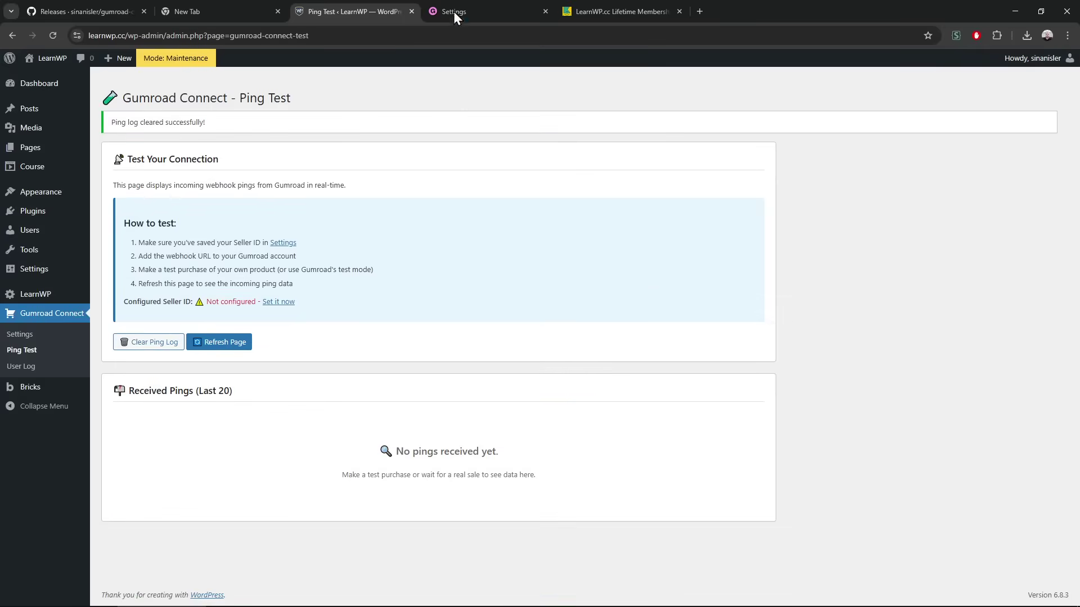
click(453, 11)
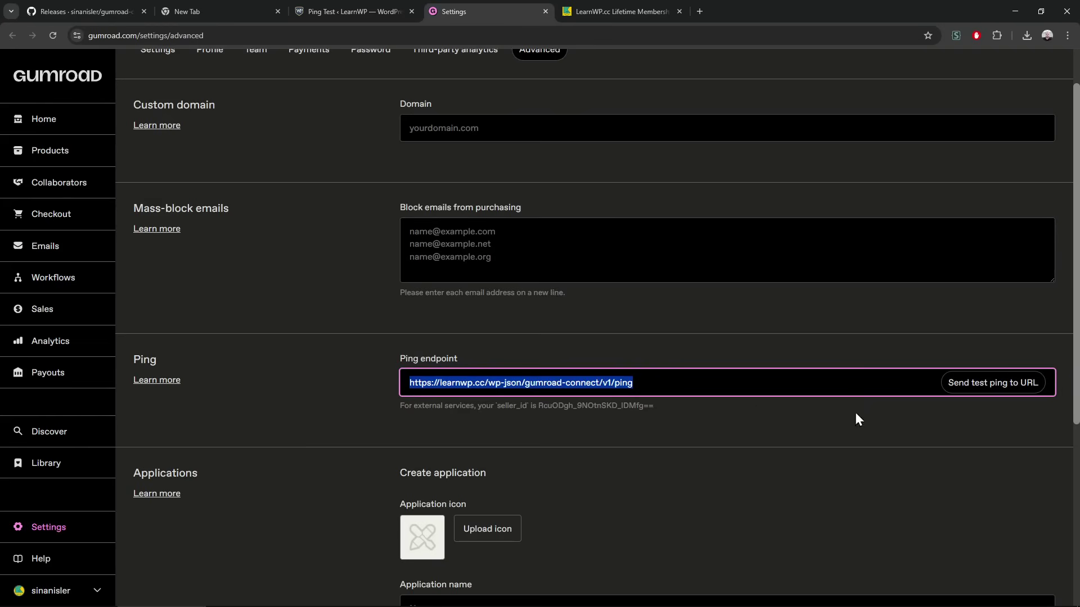
click(994, 391)
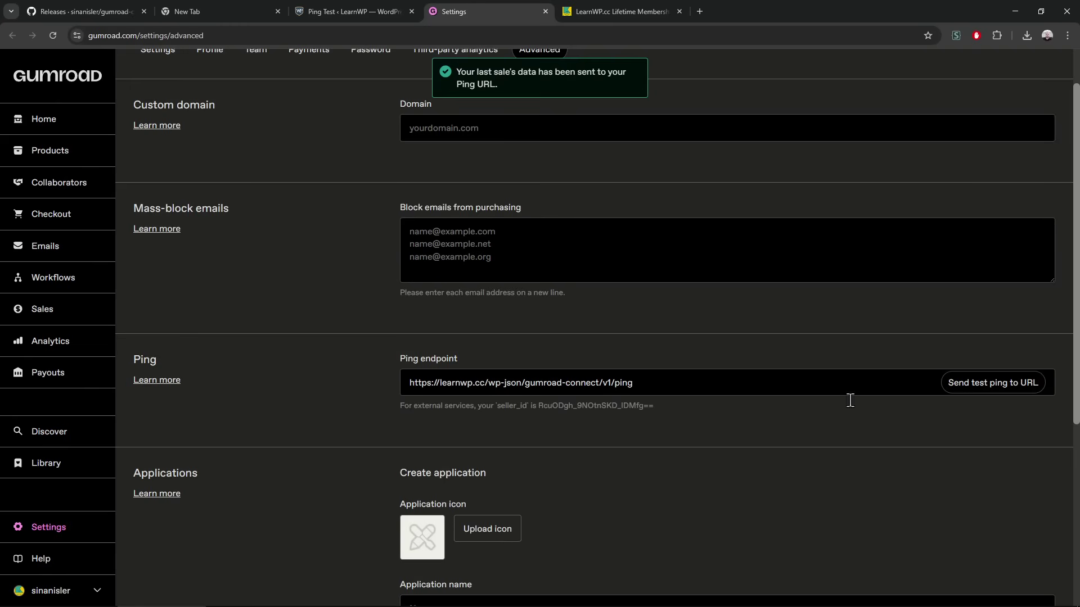
click(355, 11)
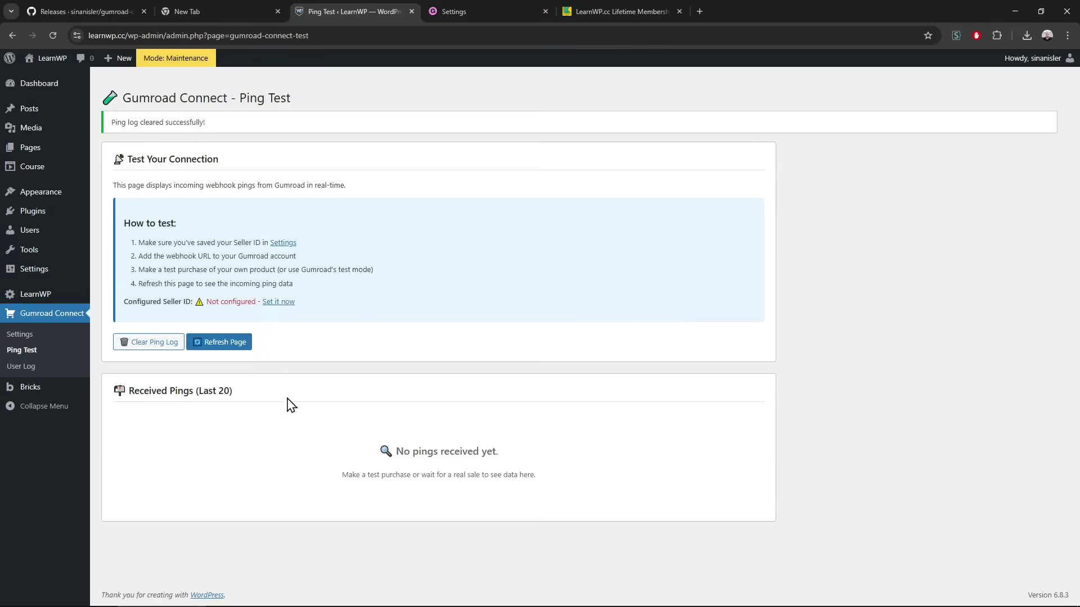
click(226, 350)
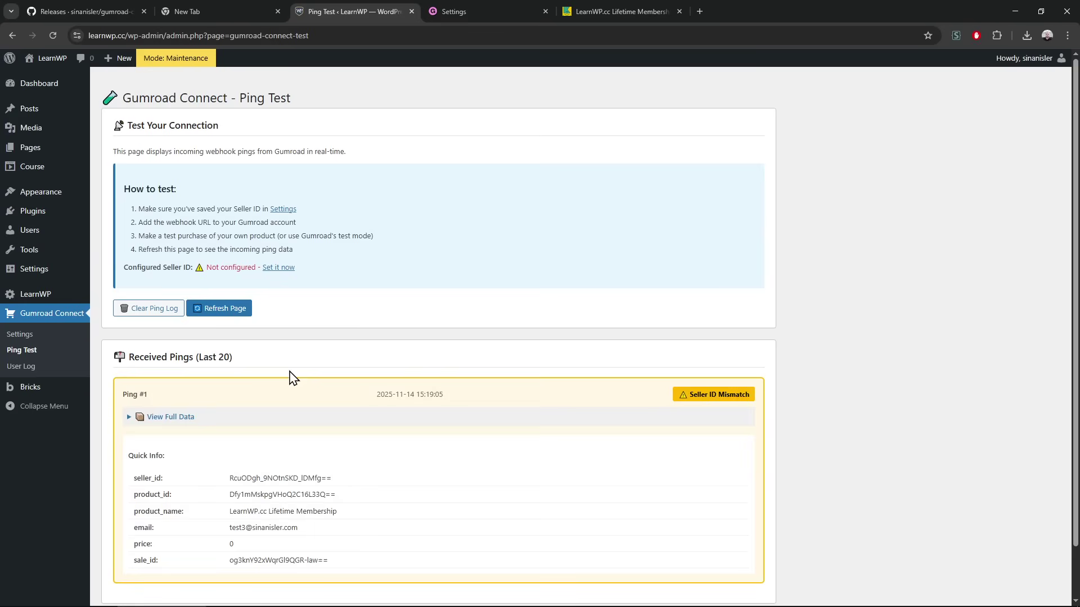
scroll(289, 377, down, 2)
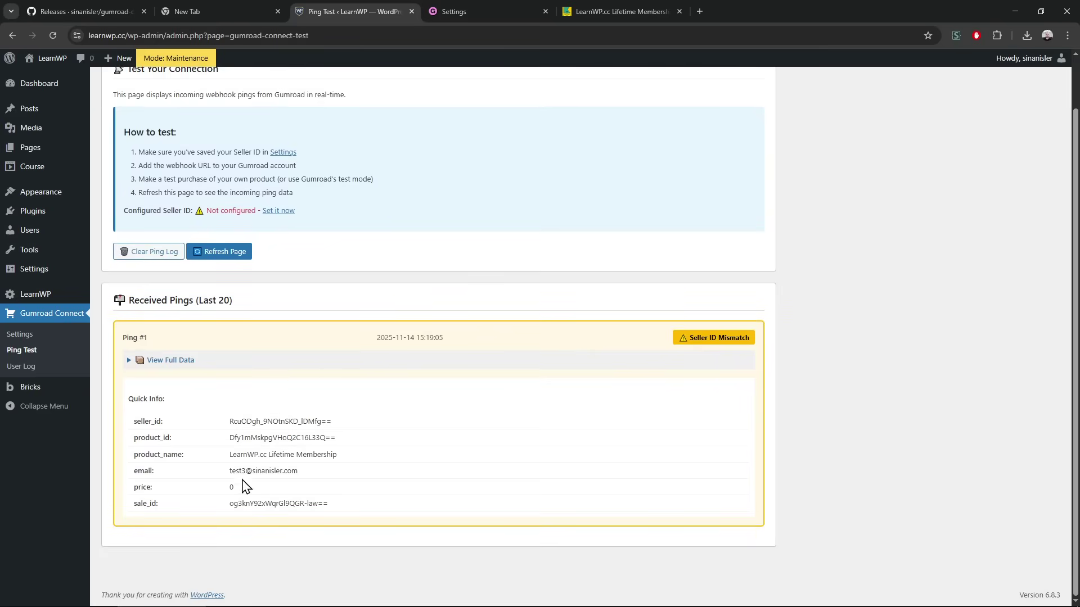
- Review Ping #1's quick info, then go to the plugin's Seller ID setting
drag(238, 423, 304, 501)
click(299, 496)
click(56, 336)
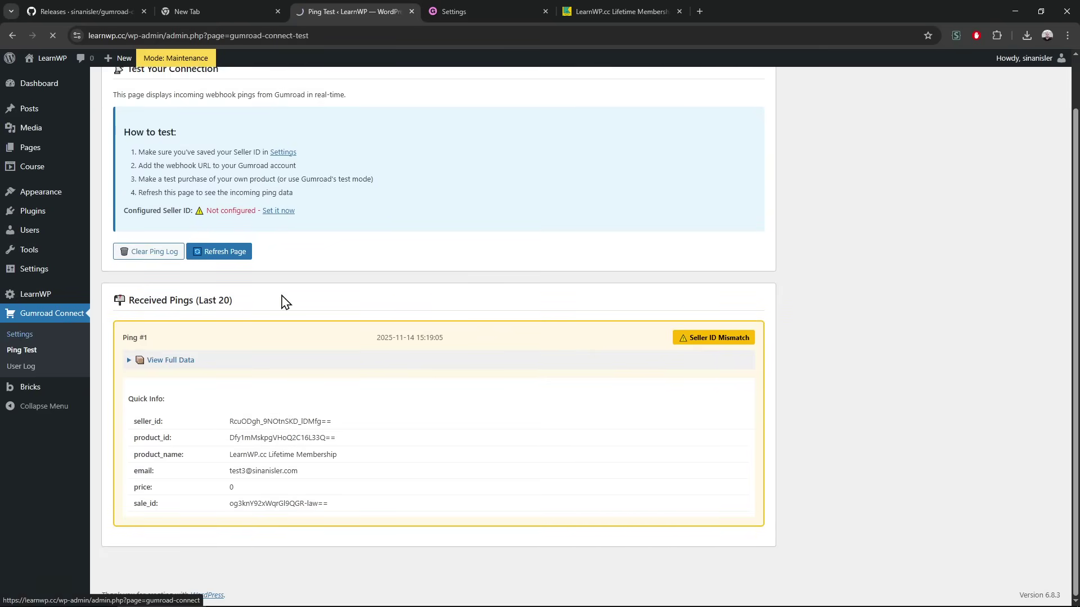
click(293, 159)
- Copy Gumroad's seller_id into the plugin's Seller ID field and save the settings
click(498, 12)
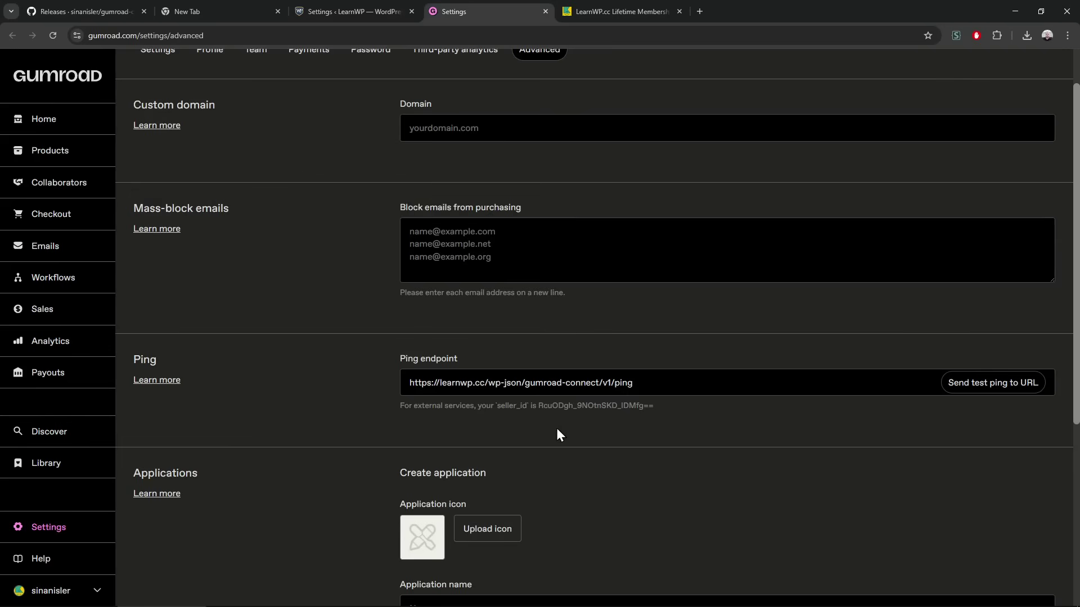
drag(540, 406, 652, 407)
right_click(638, 409)
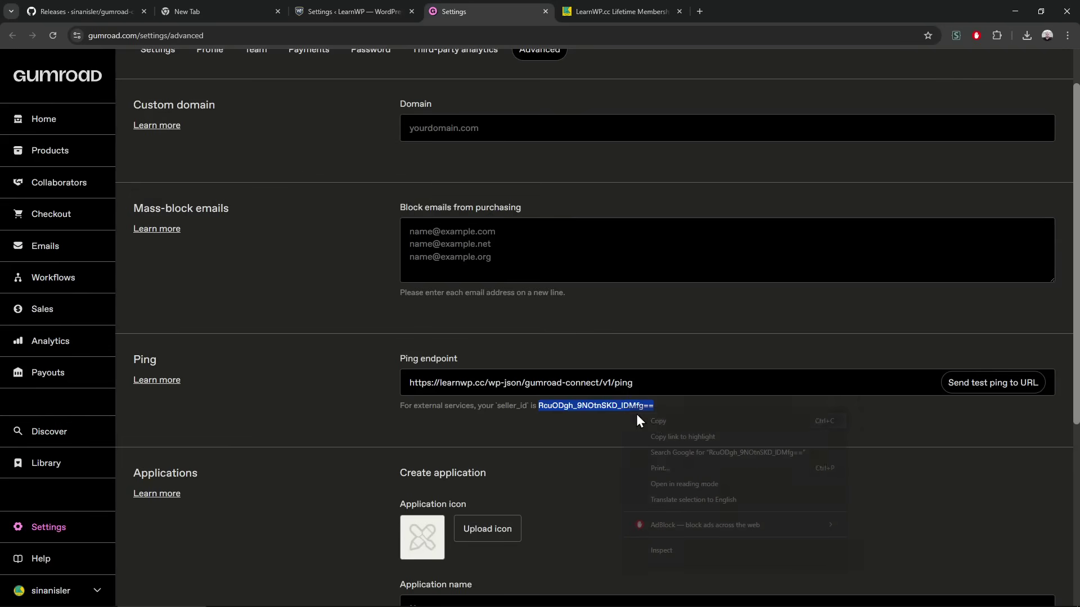
click(655, 422)
click(346, 11)
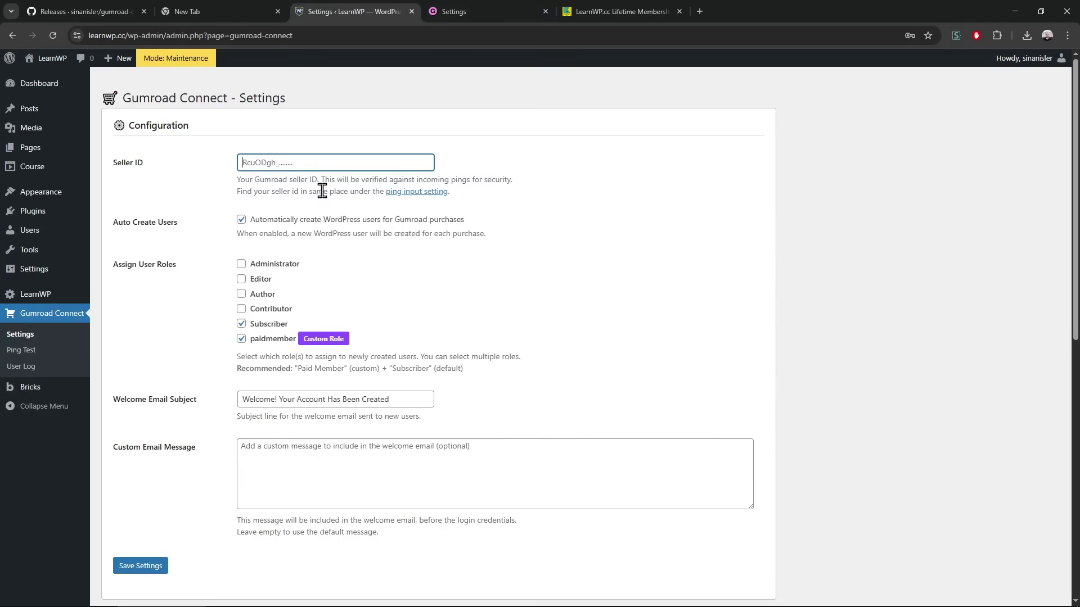
right_click(313, 162)
click(358, 317)
scroll(191, 249, down, 4)
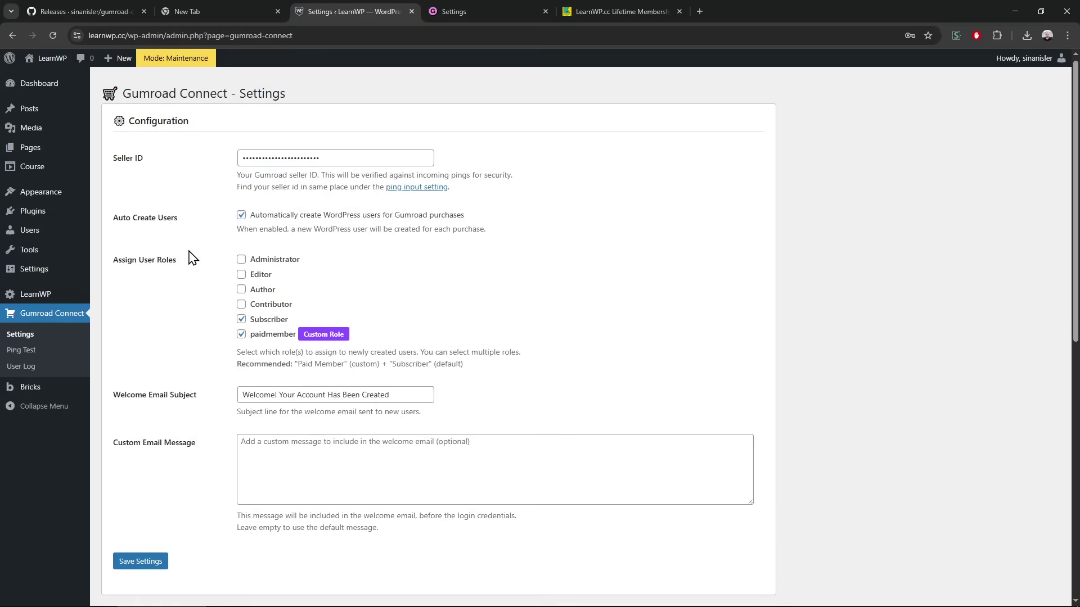
click(140, 229)
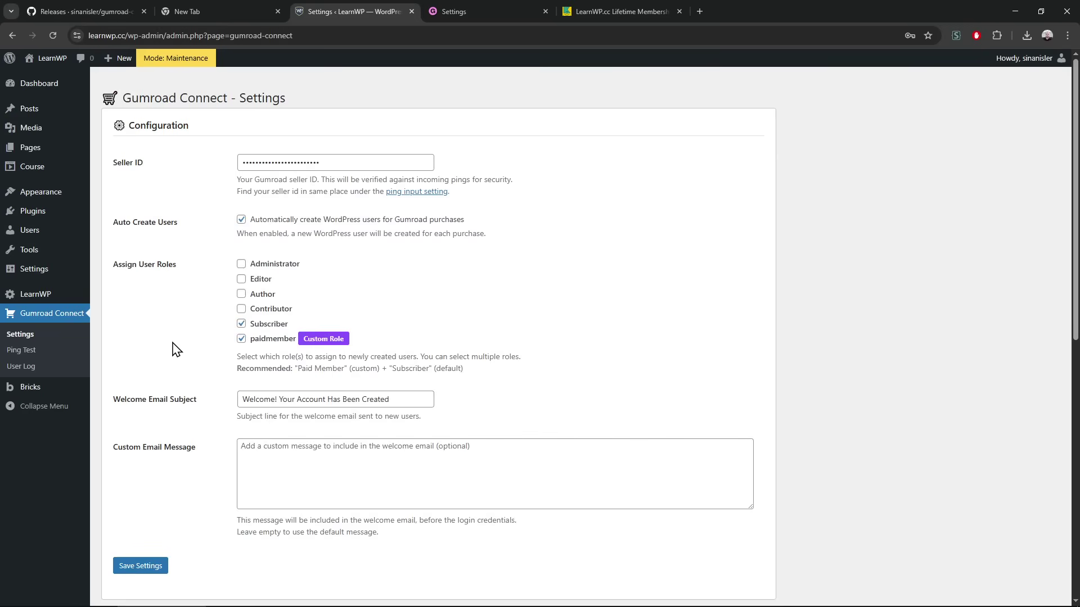
- Clear all logged pings on the Ping Test page
click(79, 355)
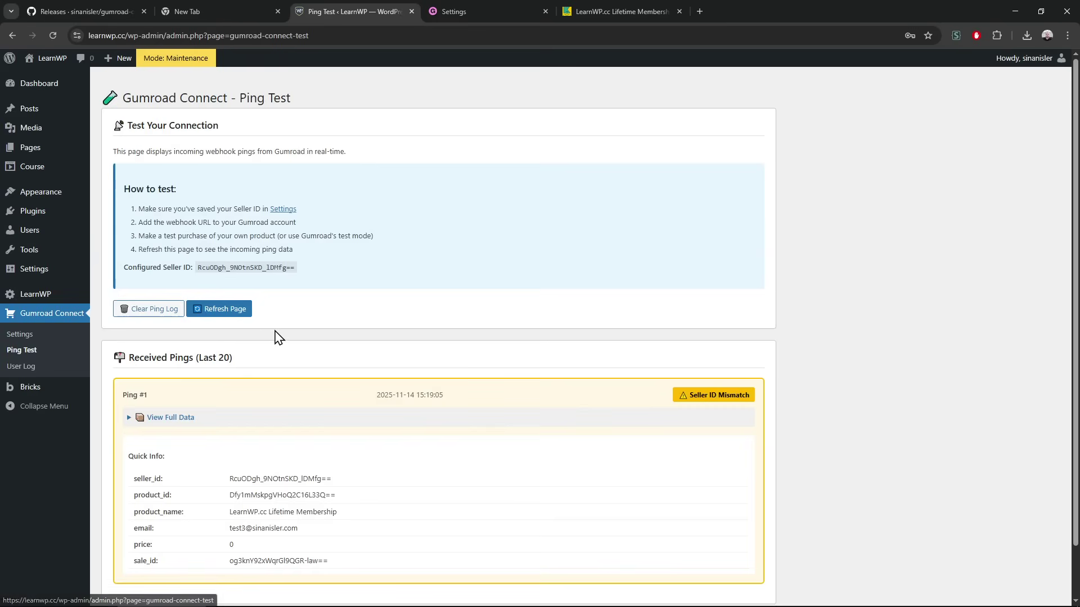
click(147, 310)
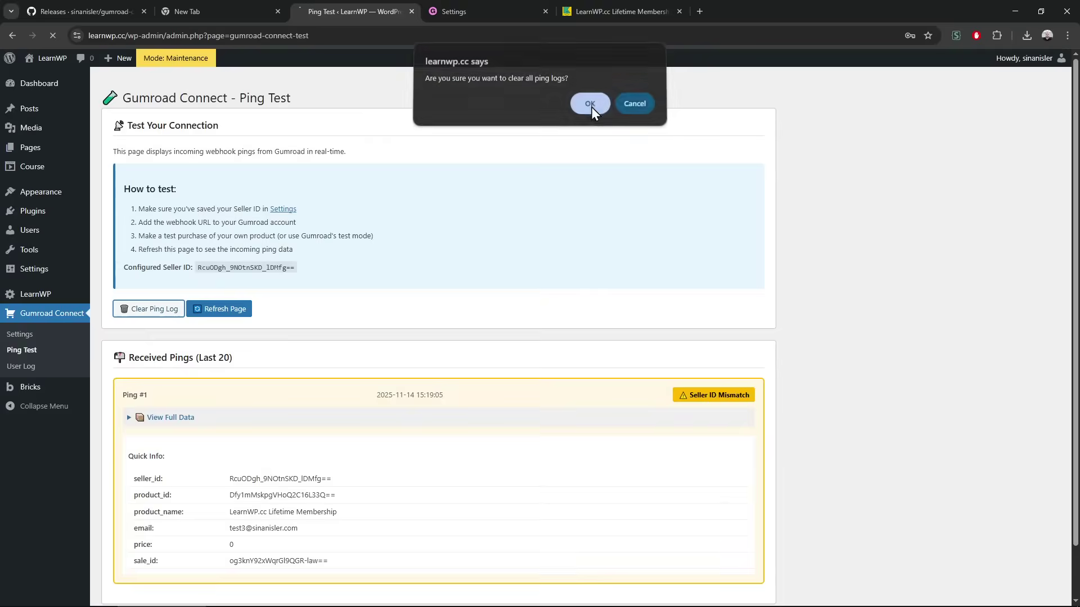
click(590, 107)
- Send a new Gumroad test ping and review Ping #1's full data, now Verified
click(499, 15)
click(984, 384)
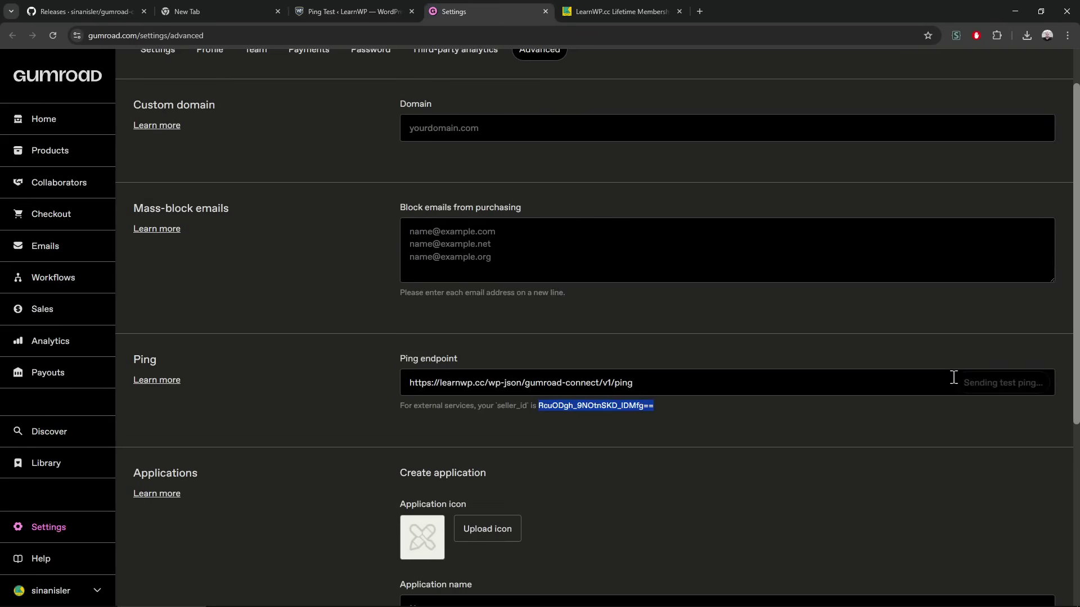
click(354, 11)
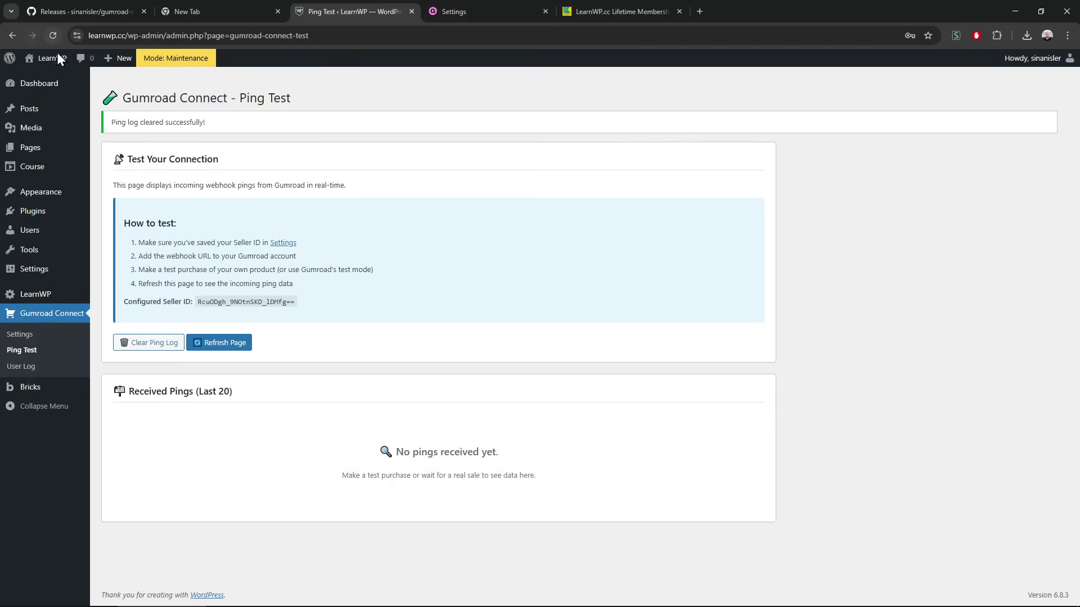
click(219, 345)
scroll(376, 412, down, 1)
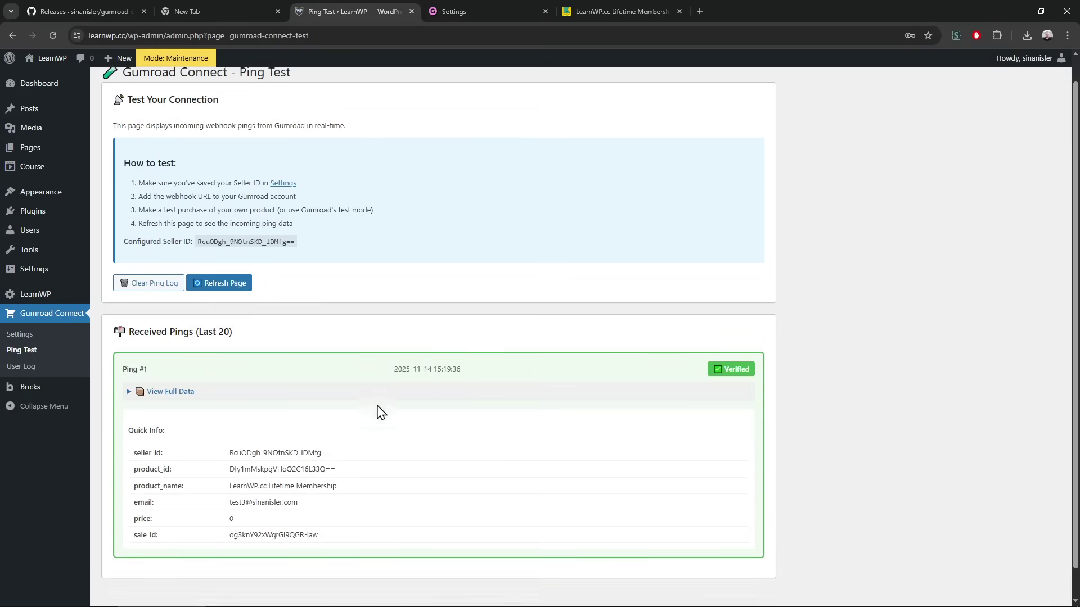
scroll(377, 411, down, 1)
click(149, 365)
scroll(234, 405, down, 5)
scroll(234, 405, down, 4)
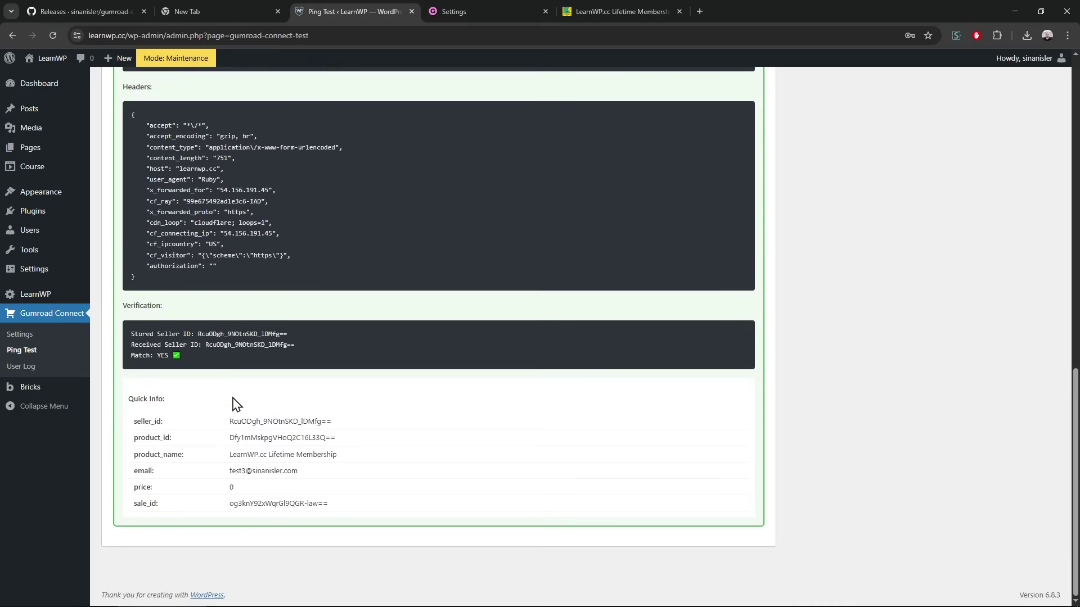
scroll(234, 405, up, 1)
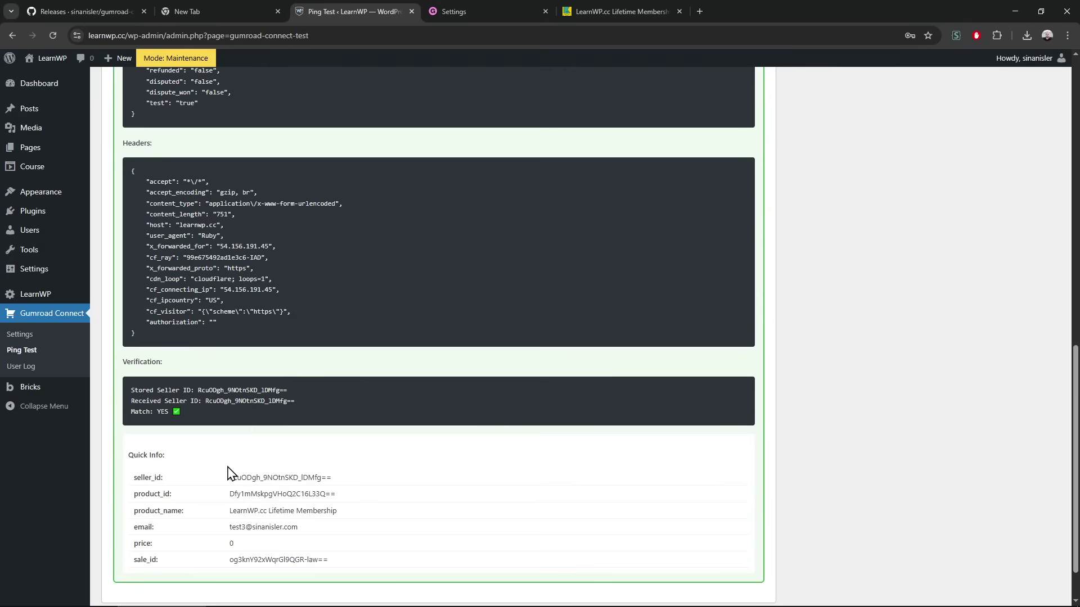
scroll(228, 473, up, 3)
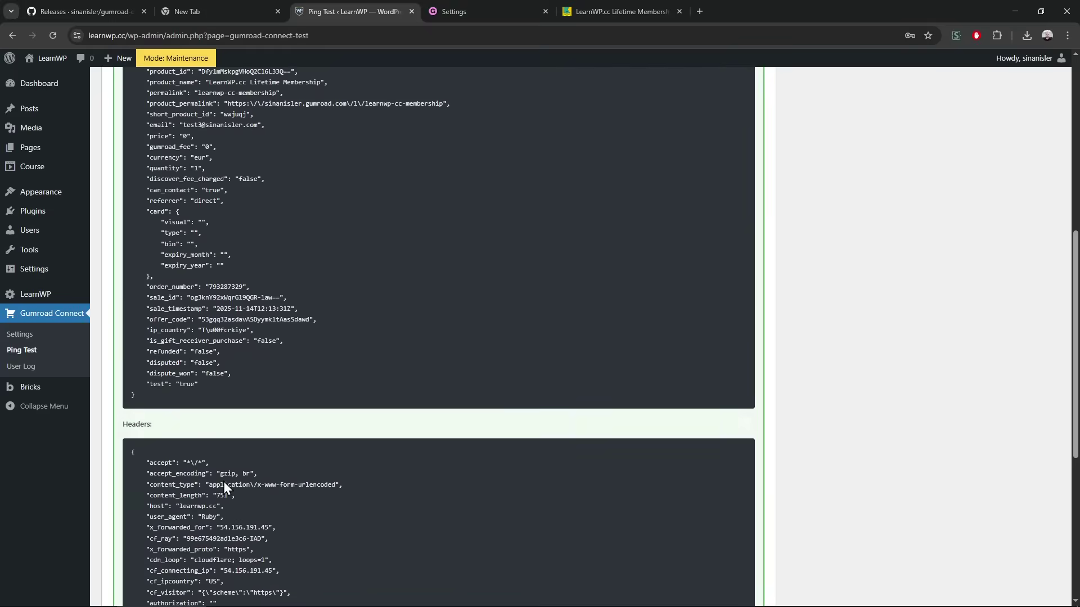
scroll(224, 482, up, 6)
scroll(224, 482, up, 1)
click(197, 428)
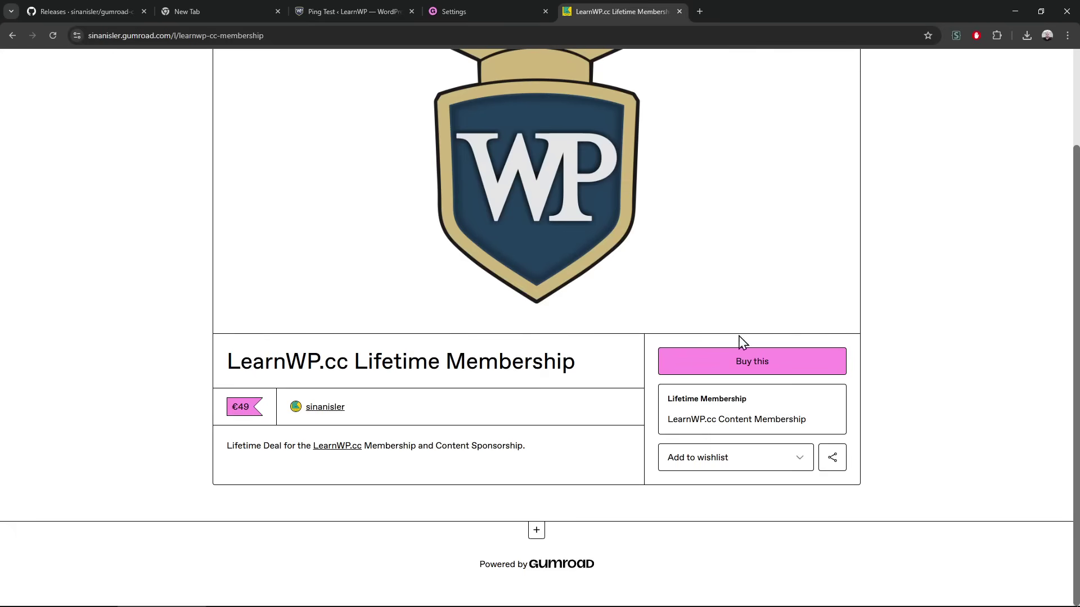
- Switch to the Lifetime Membership product page and refocus the browser window
click(625, 11)
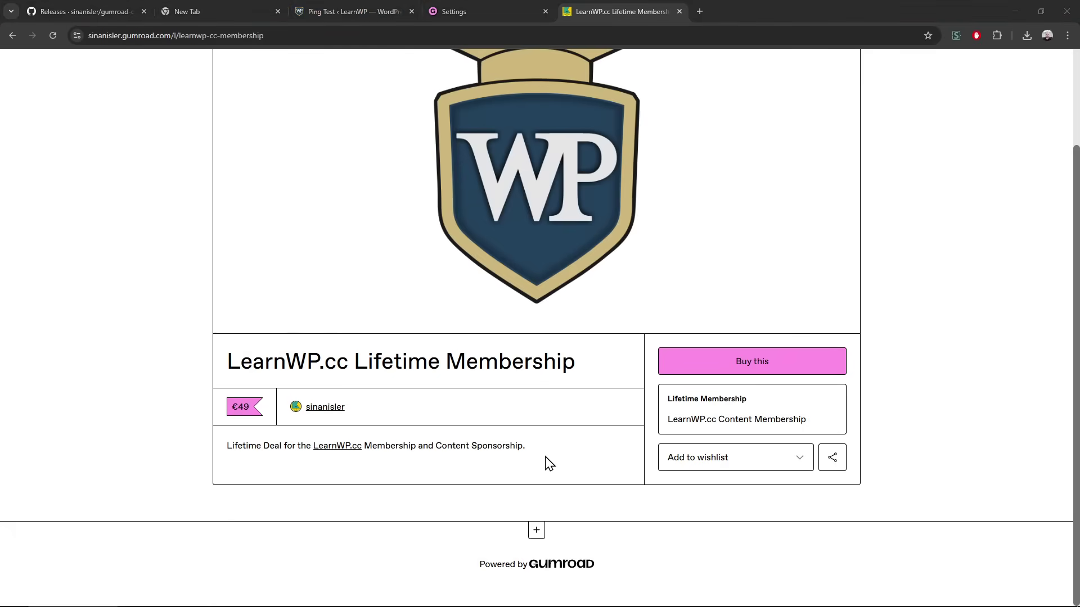
click(445, 515)
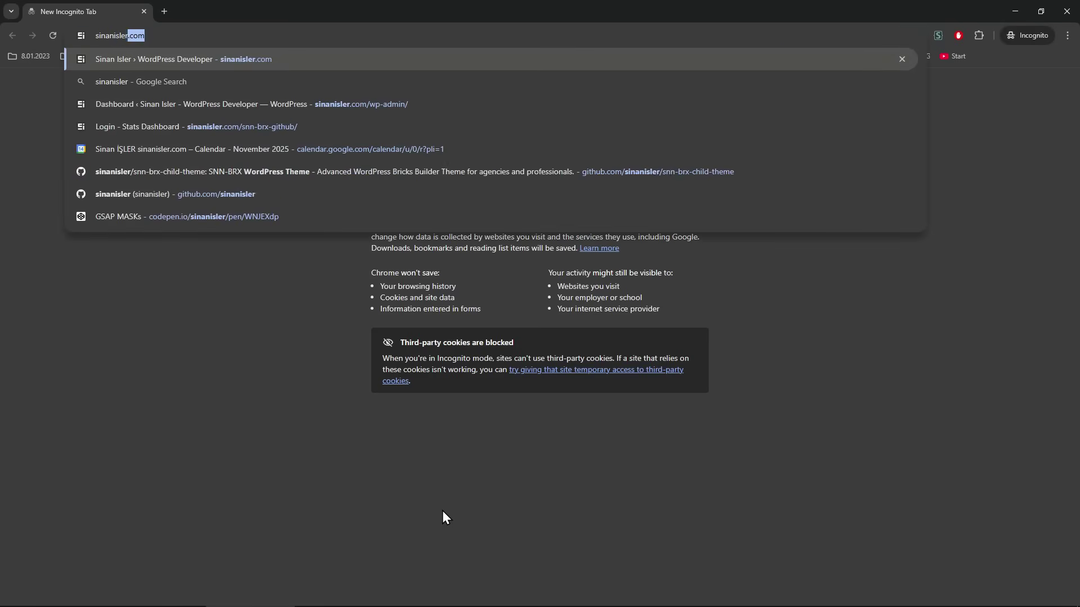
text(.gum)
- Load the product page, start checkout, enter the buyer email, and apply the pasted discount code
key(Return)
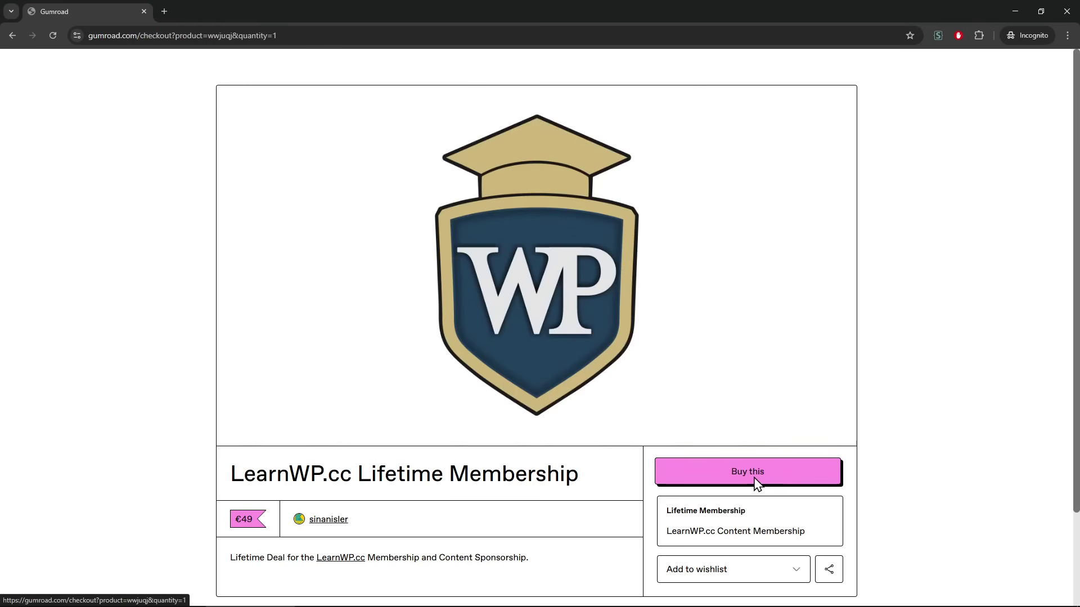
click(756, 483)
click(690, 164)
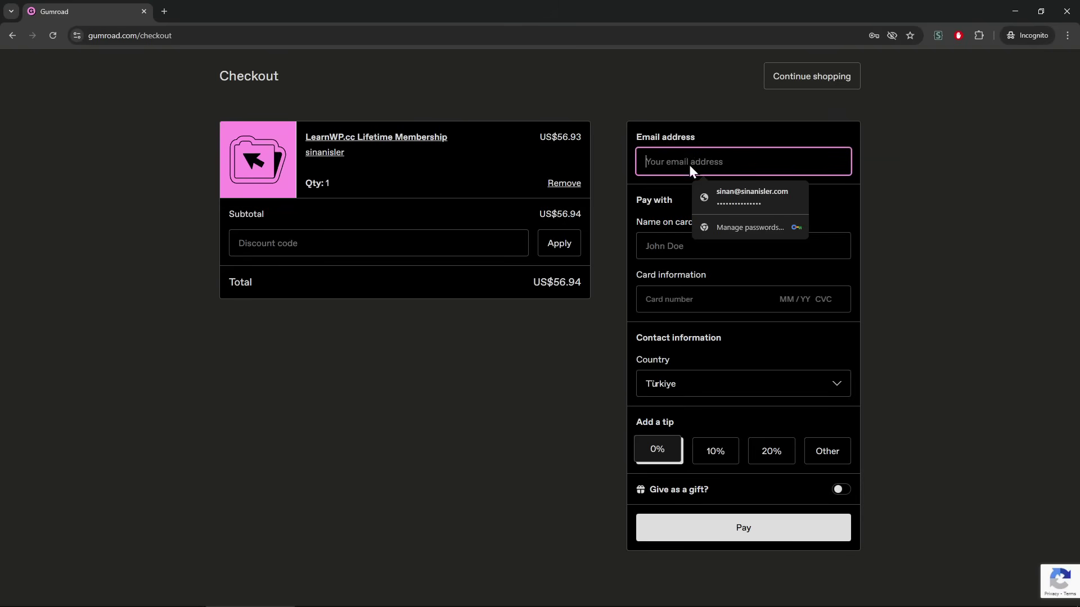
text(testyoutube)
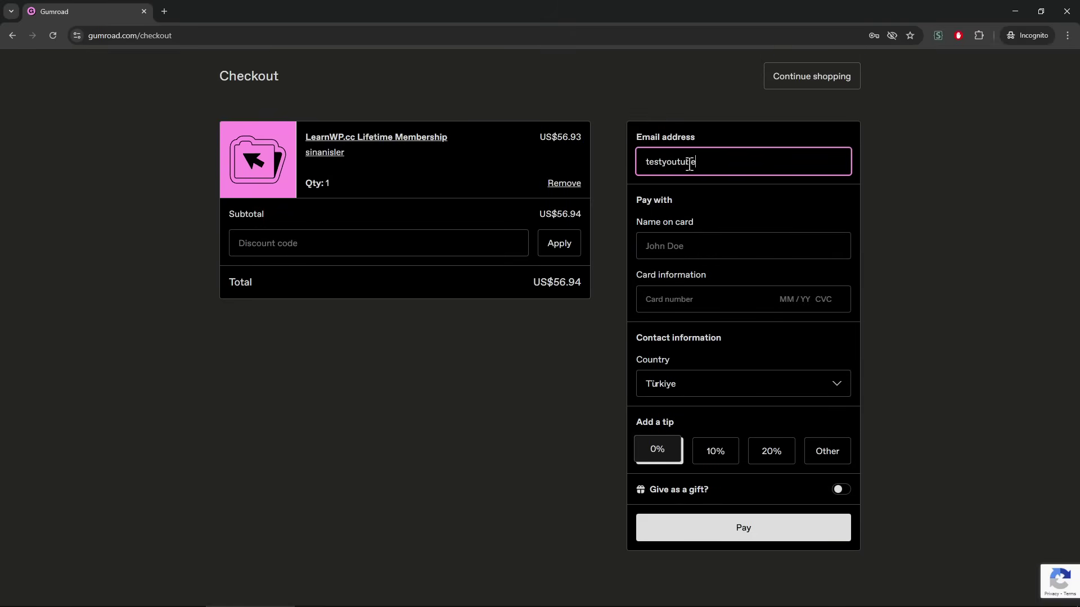
text(ler.com)
click(465, 244)
key(ctrl+v)
click(559, 244)
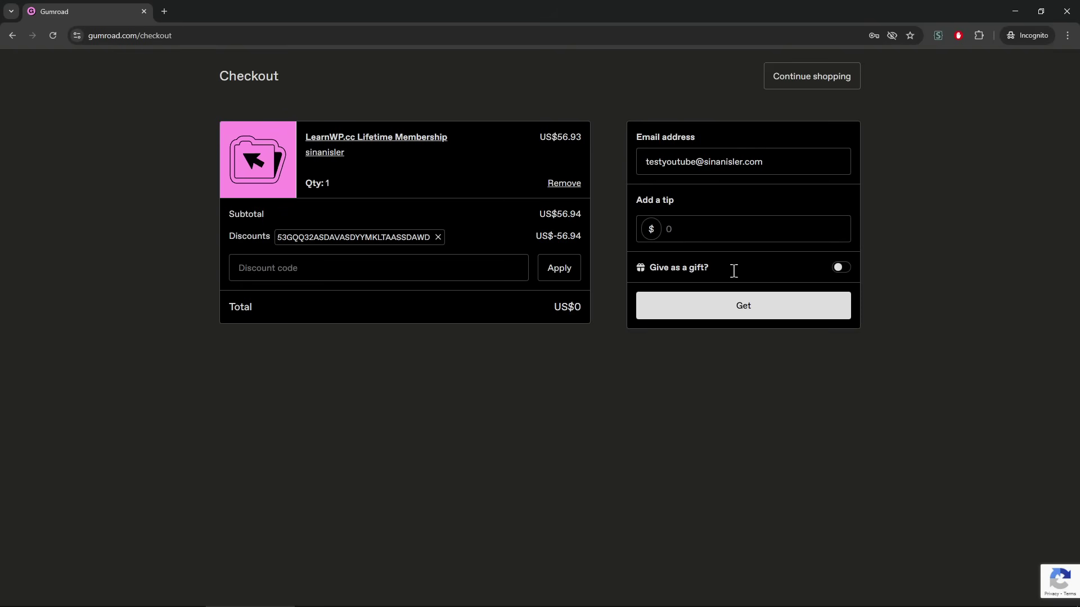
- Place the US$0 order for the LearnWP.cc Lifetime Membership
click(681, 237)
click(718, 311)
text(0)
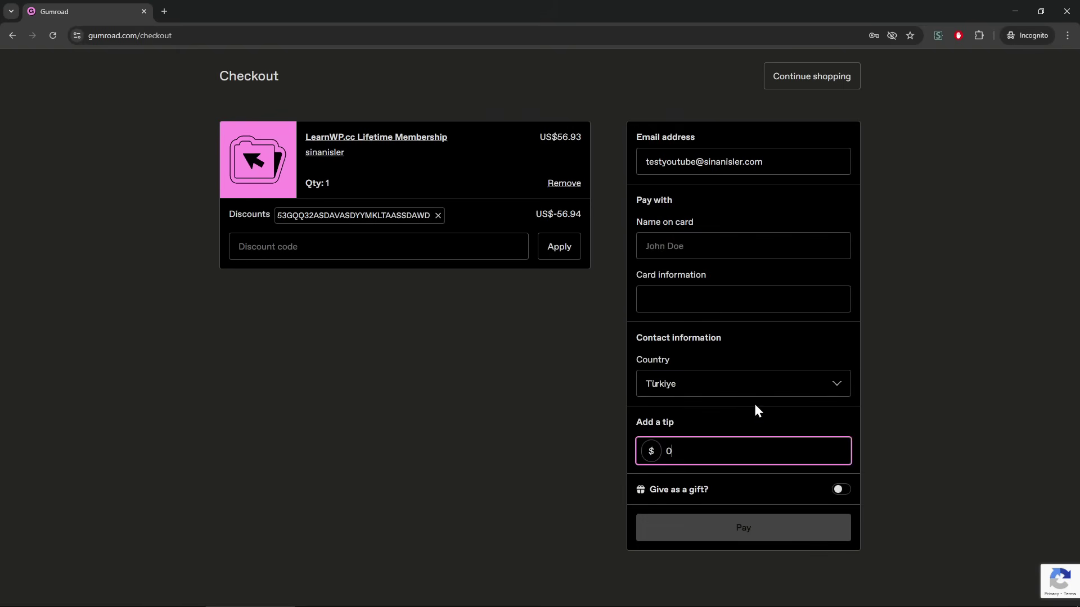
click(735, 314)
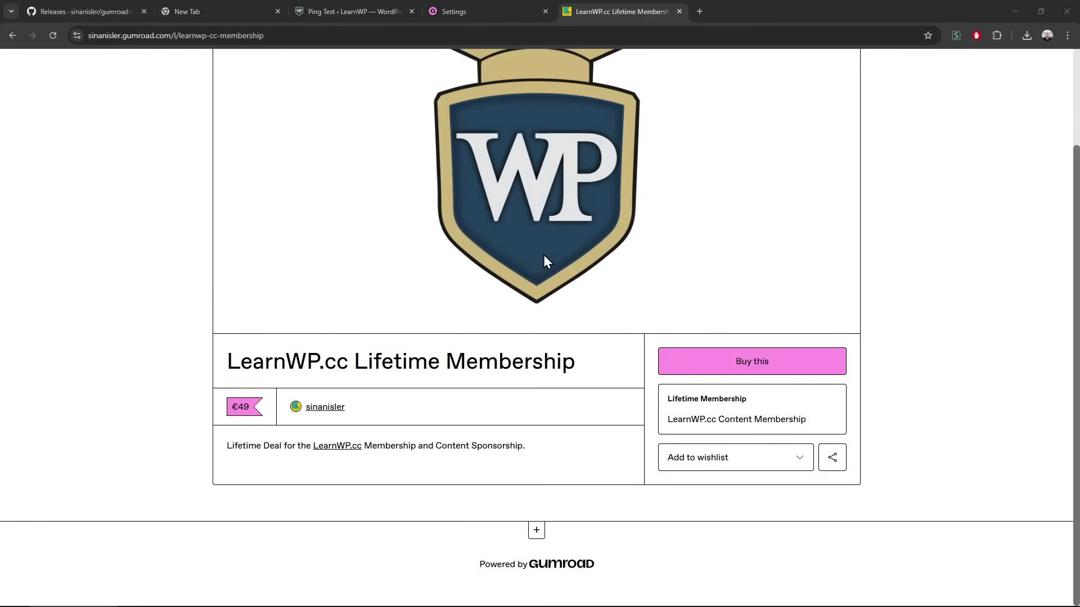
- Check the User Log entry for the new buyer's email, then move the welcome email tab to the end
click(337, 8)
mouse_move(30, 229)
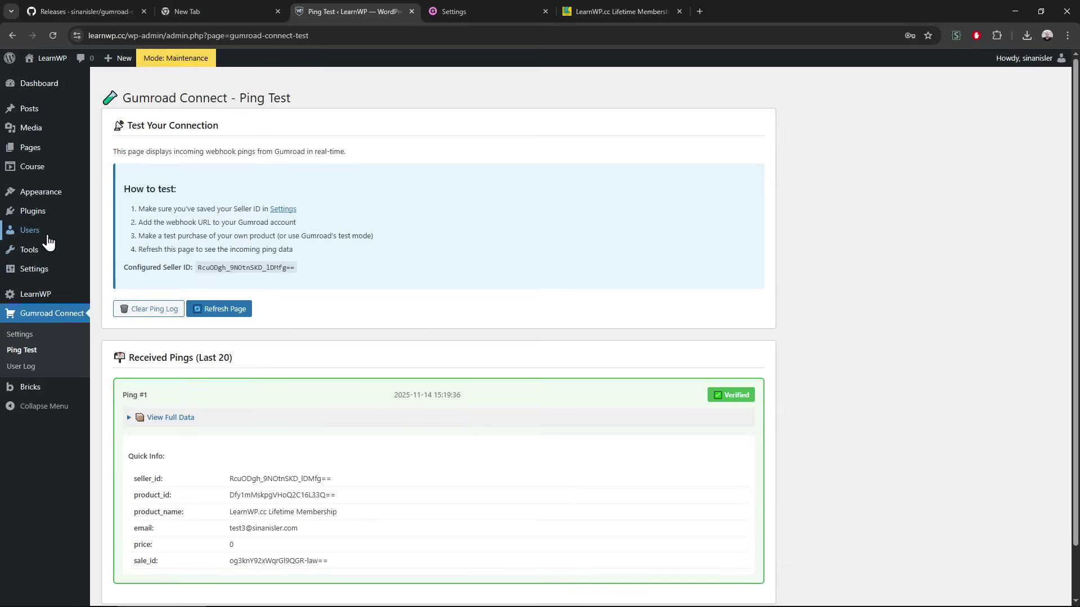
click(38, 367)
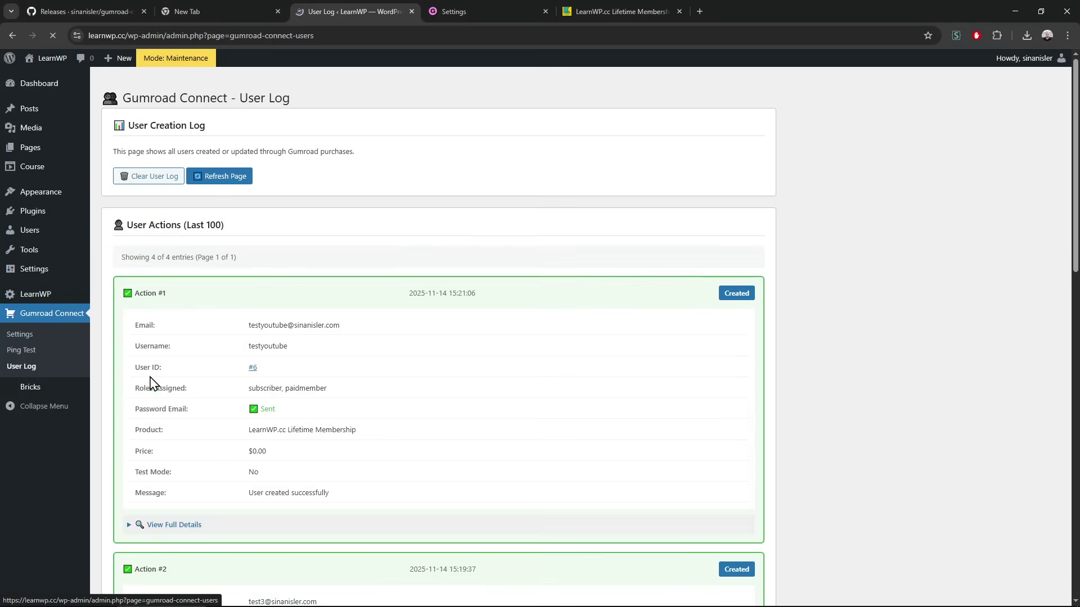
drag(262, 324, 354, 327)
click(357, 327)
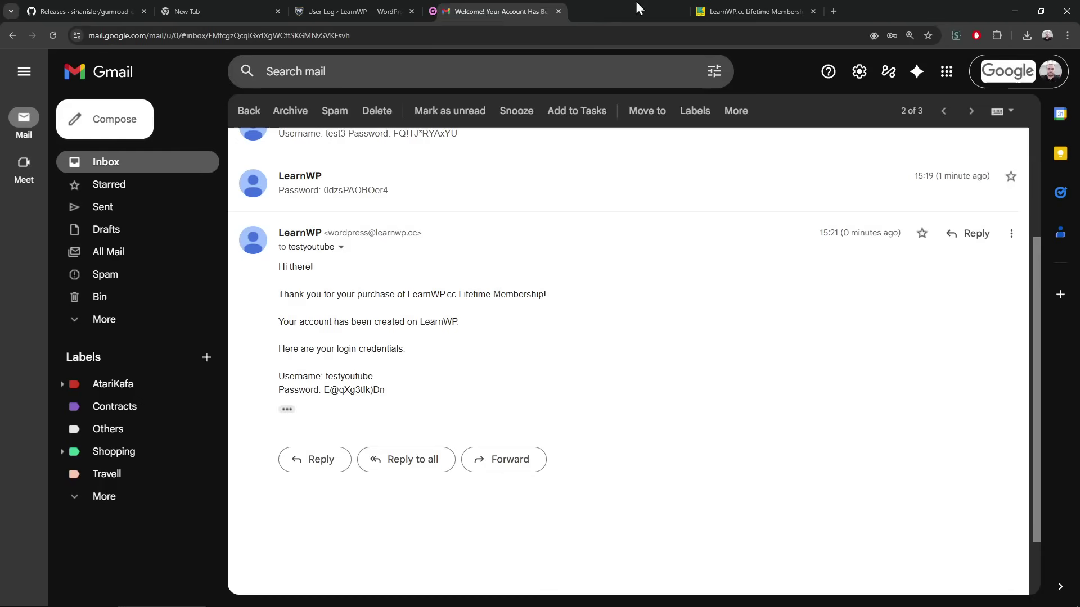
drag(635, 1, 840, 1)
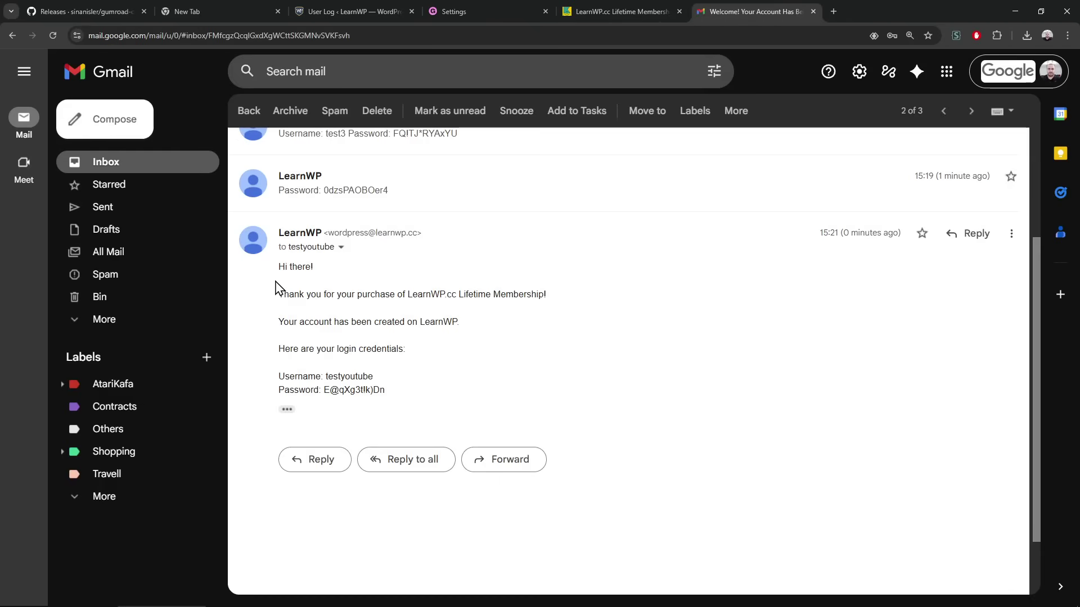
- Expand the trimmed welcome email and read its LearnWP.cc thank-you and password-change lines
click(287, 409)
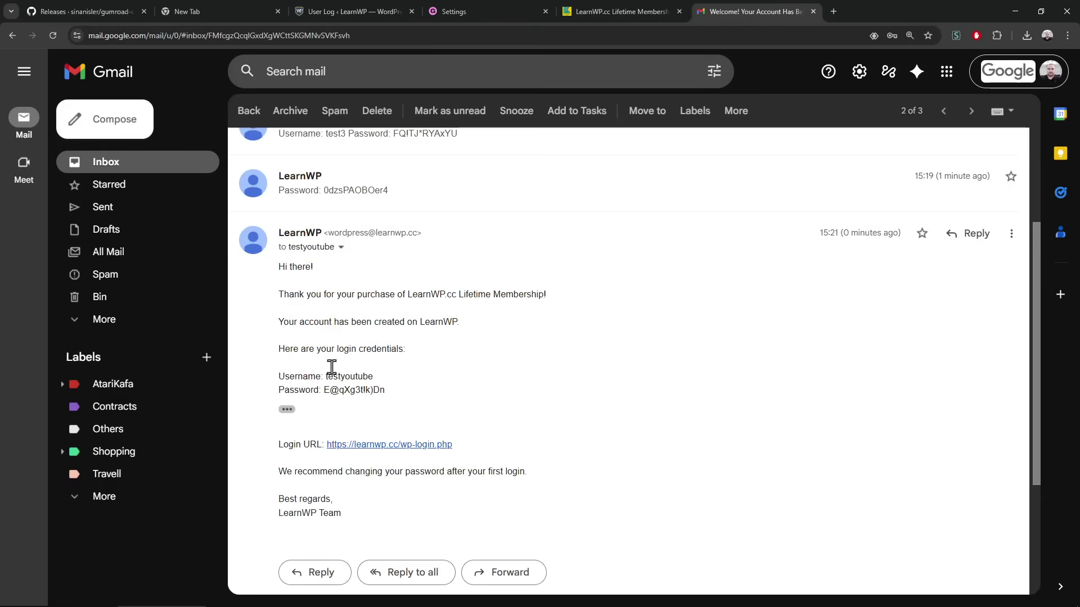
double_click(443, 295)
click(473, 399)
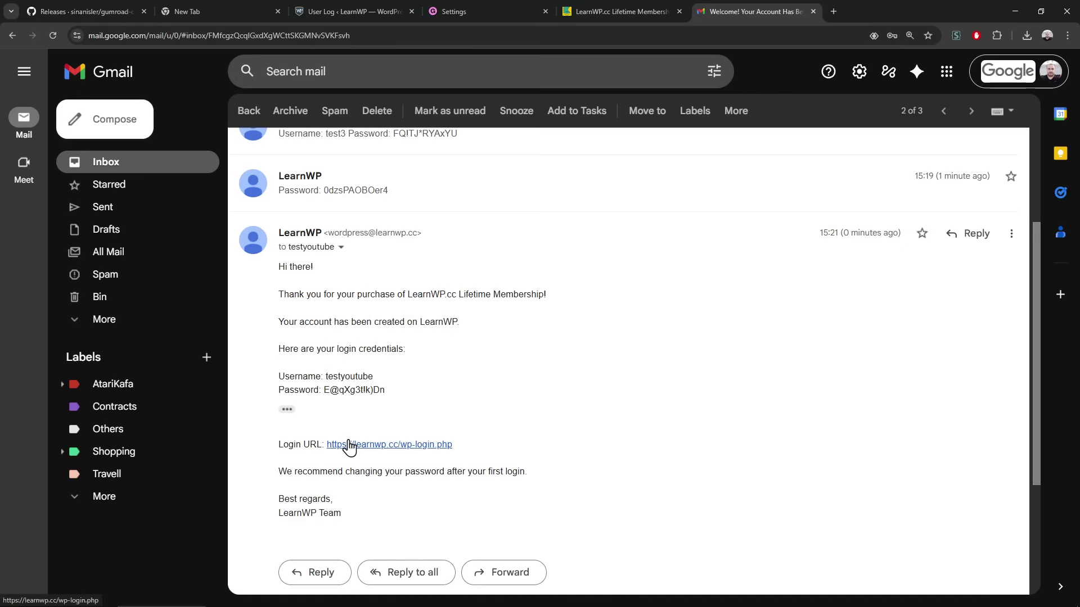
triple_click(358, 473)
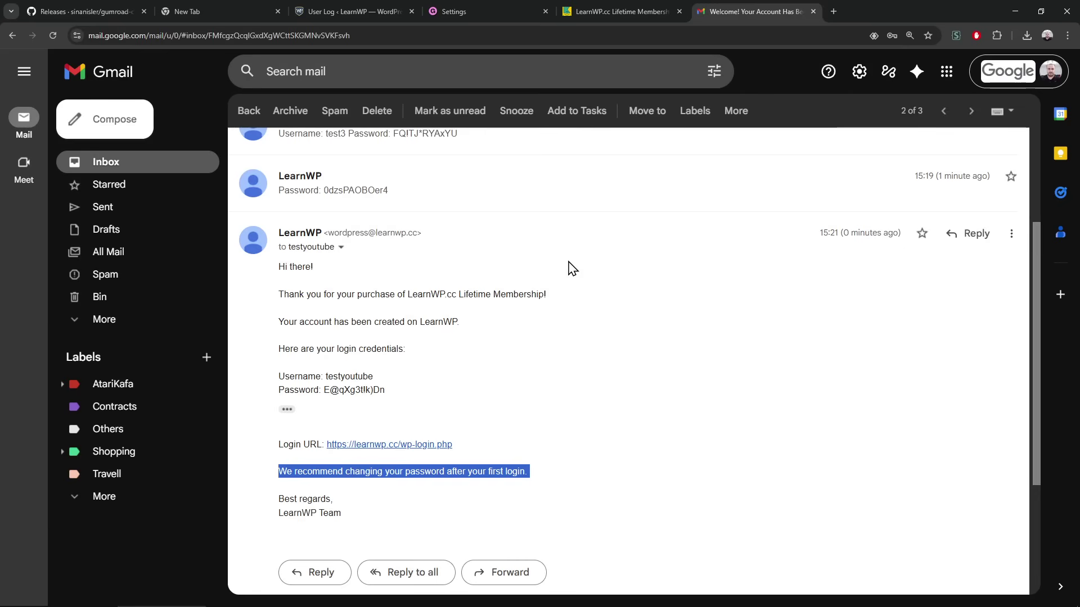
- Compare the email's generated password and password-change advice with the Gumroad Connect user log
click(388, 7)
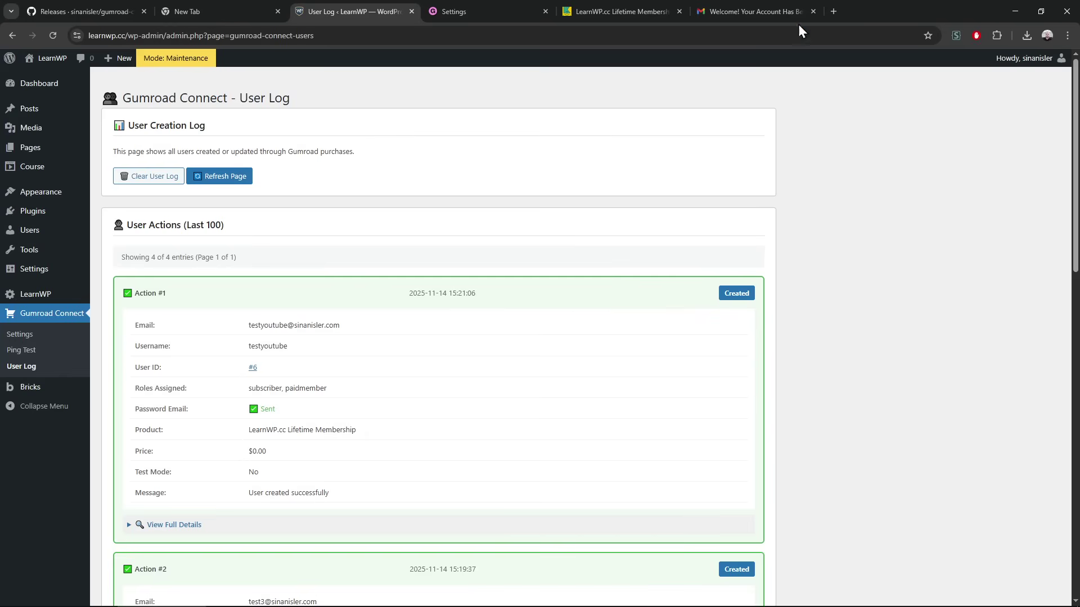
click(732, 4)
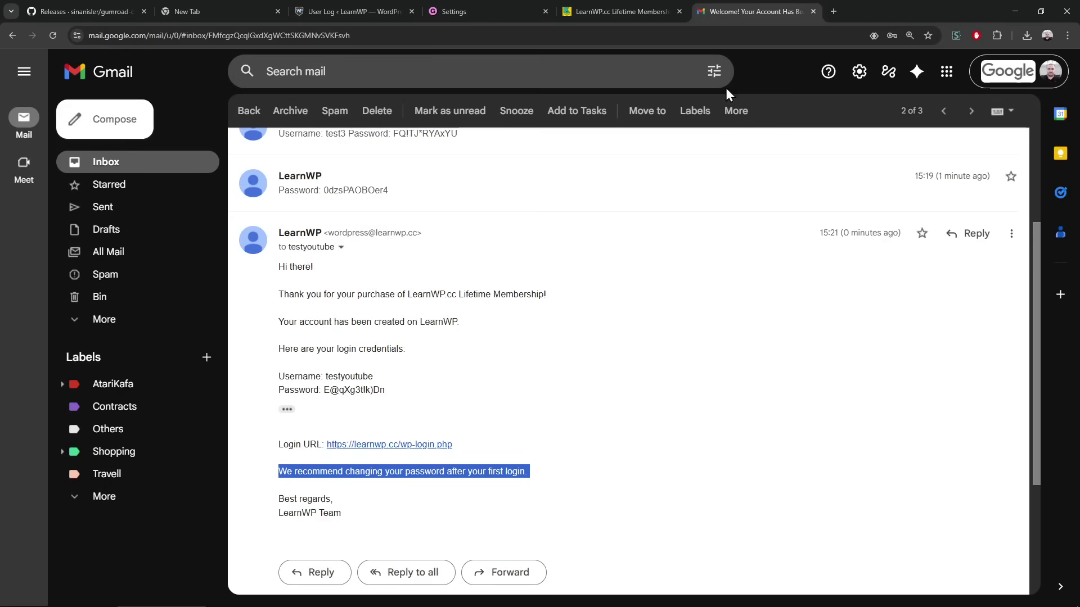
click(382, 306)
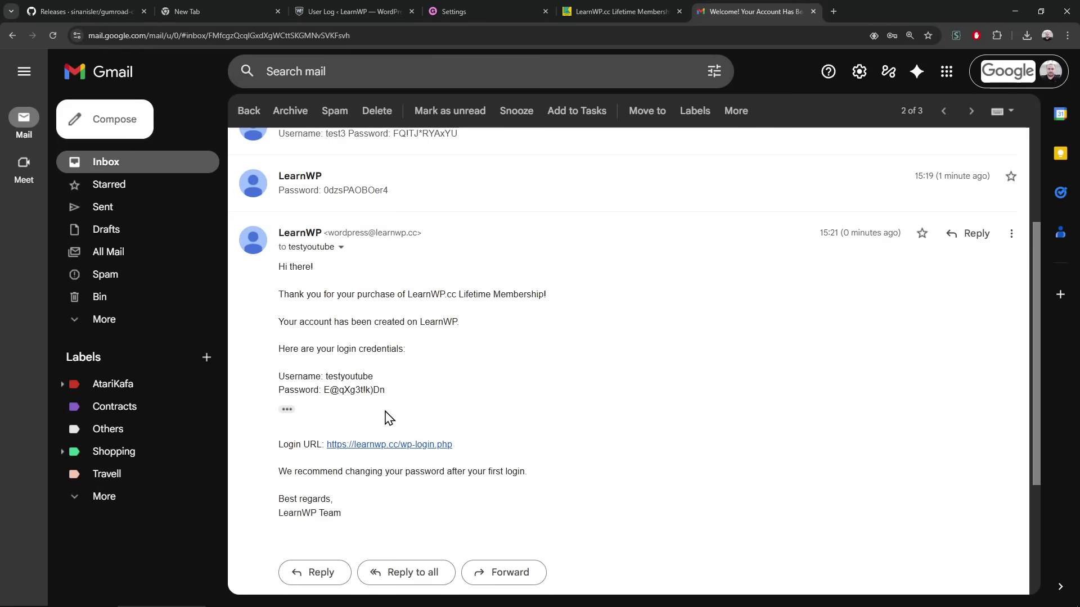
drag(323, 388, 393, 395)
click(393, 395)
triple_click(413, 477)
click(514, 475)
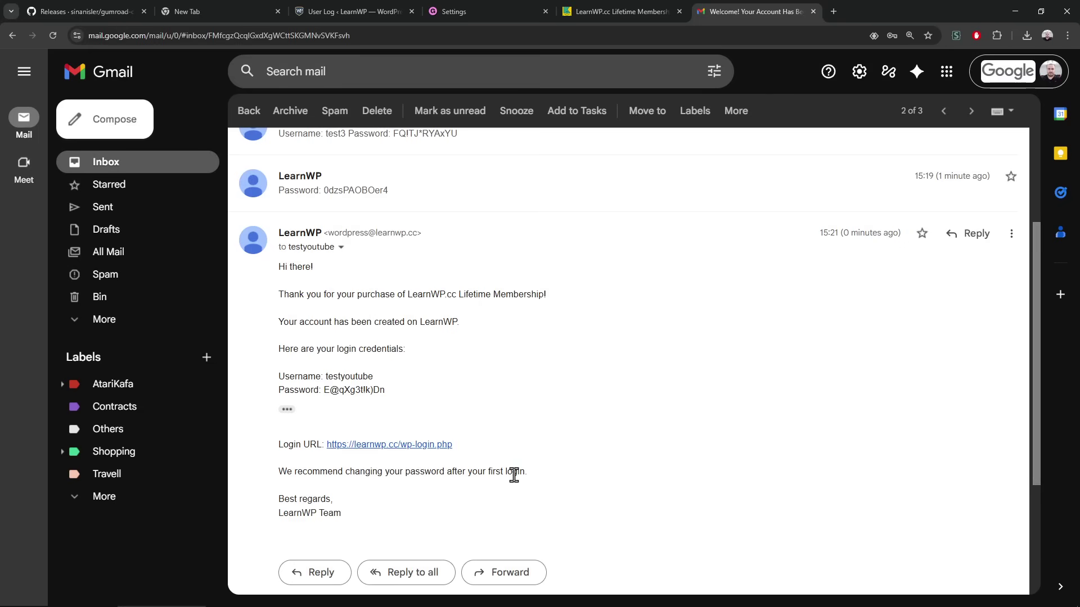
triple_click(514, 476)
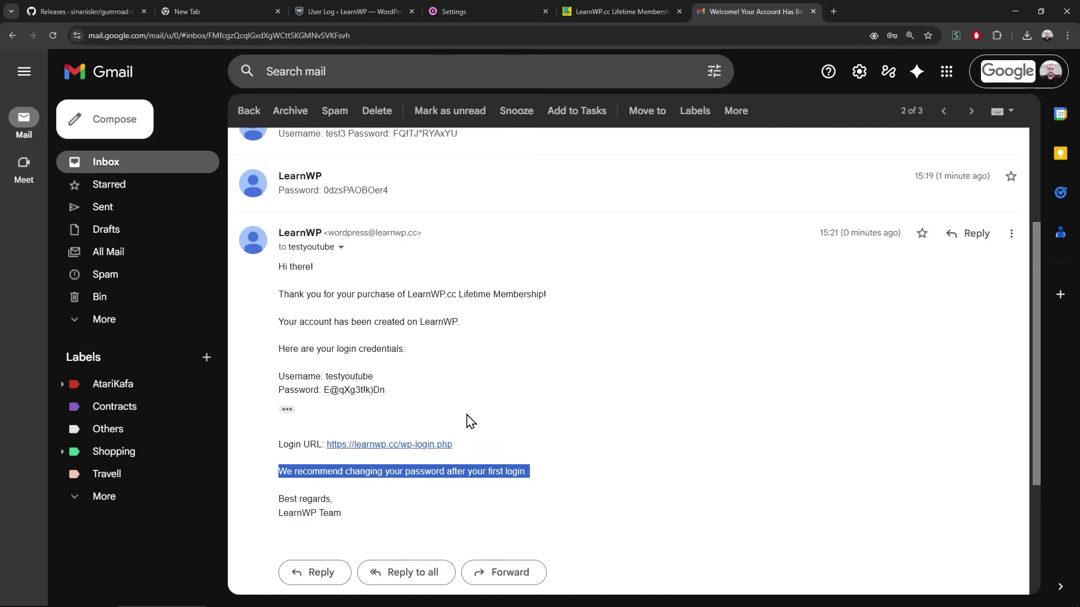
click(354, 12)
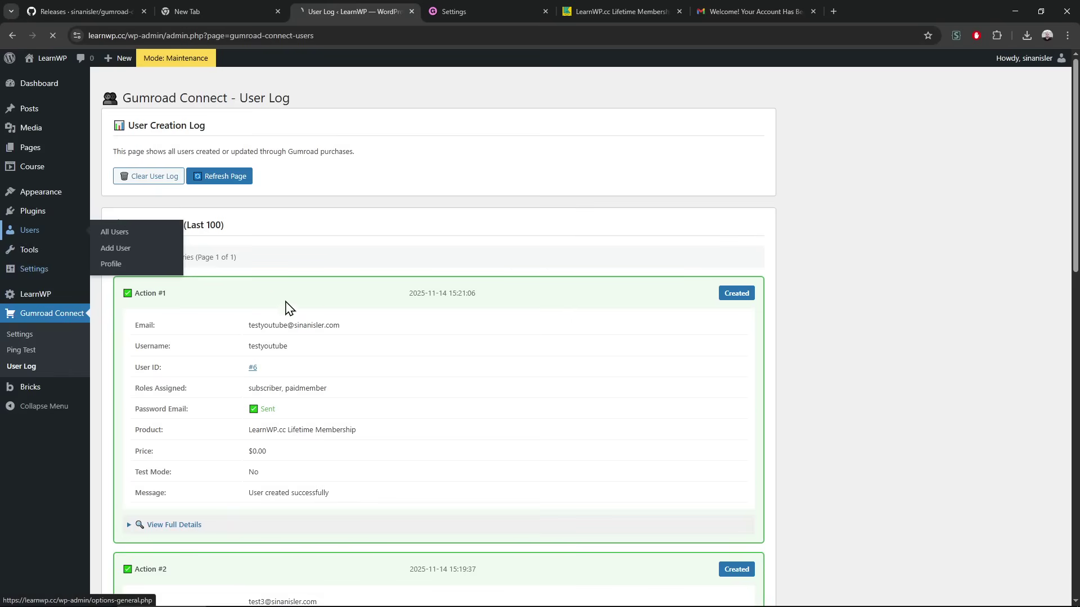
- Confirm the testyoutube user's email and paidmember role in the All Users list
click(38, 231)
double_click(598, 302)
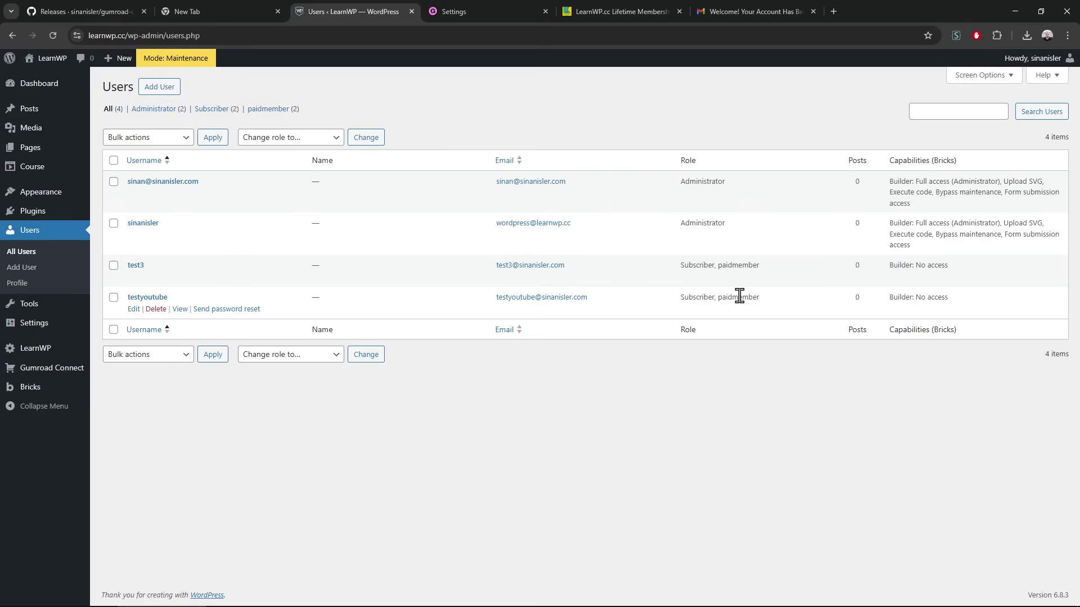
drag(737, 296, 621, 301)
click(649, 391)
mouse_move(36, 349)
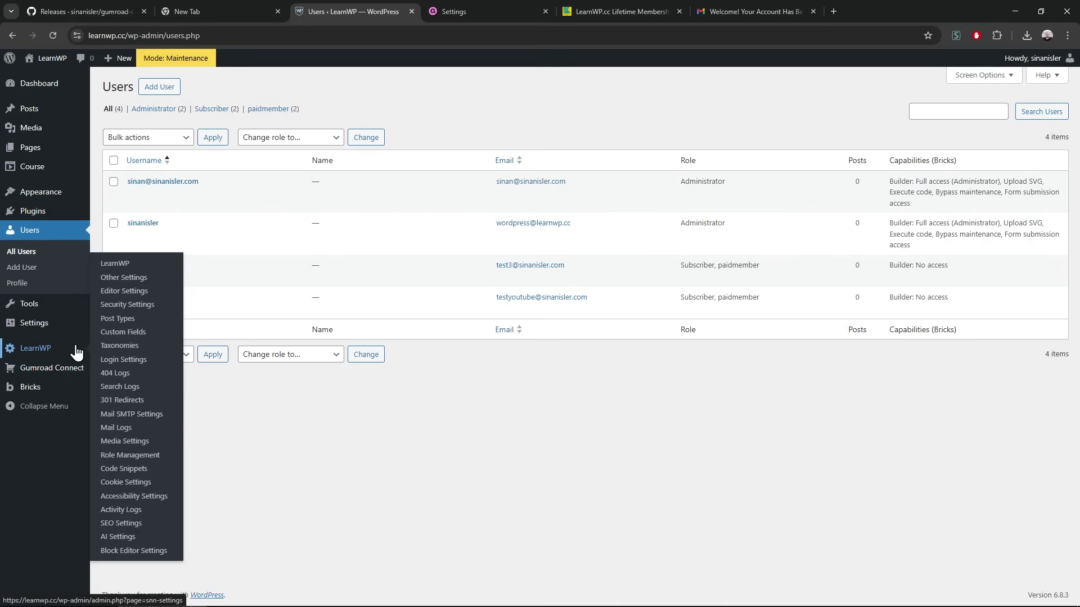
- Confirm paidmember has only the read capability in Role Management, then open the homepage in Bricks
middle_click(135, 456)
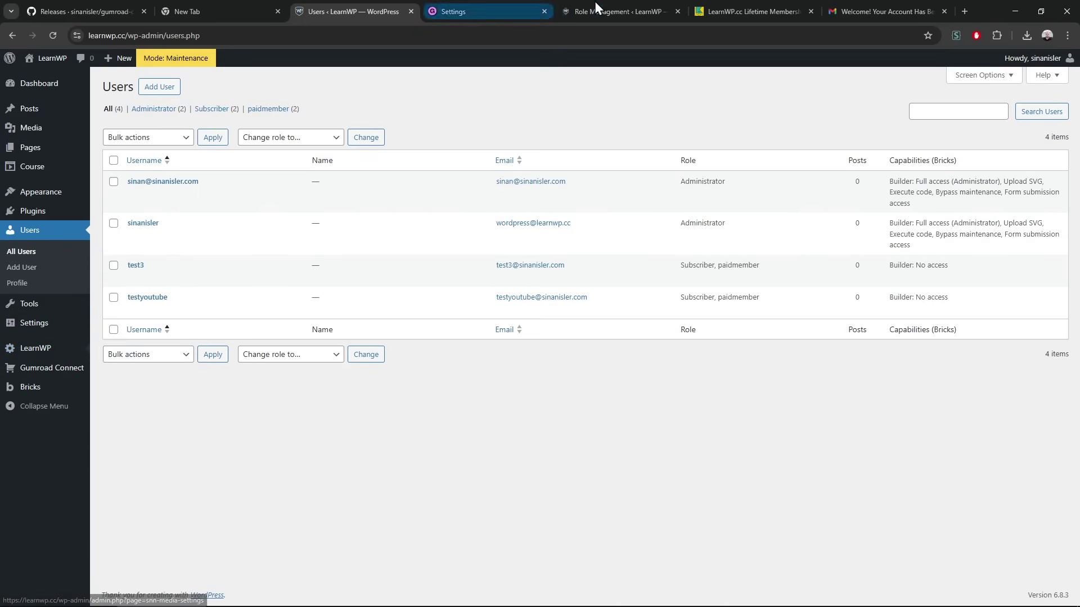
click(594, 7)
drag(639, 6, 497, 10)
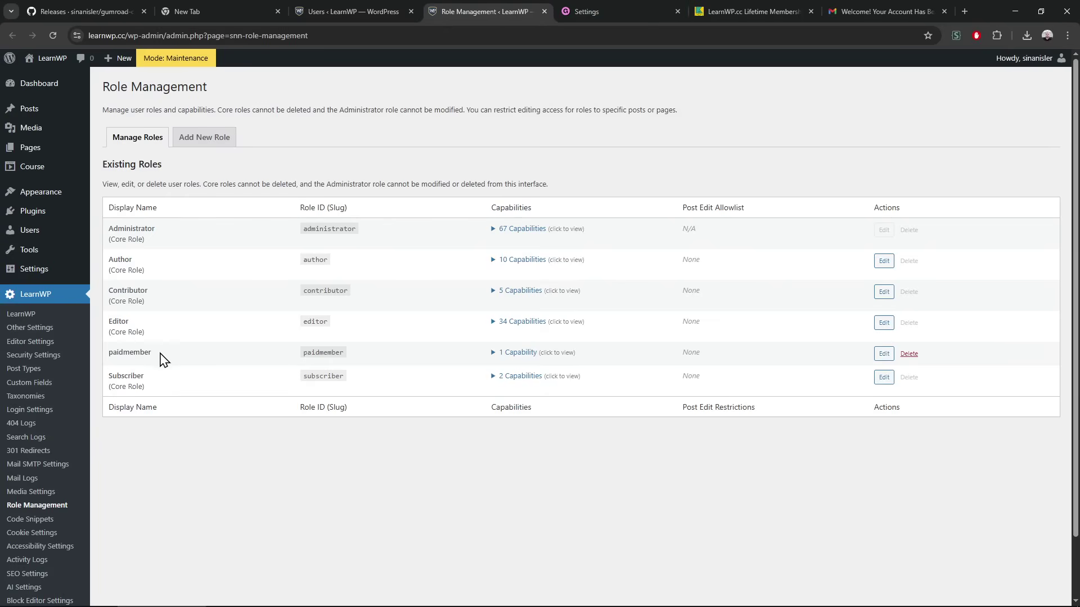
double_click(131, 354)
click(520, 356)
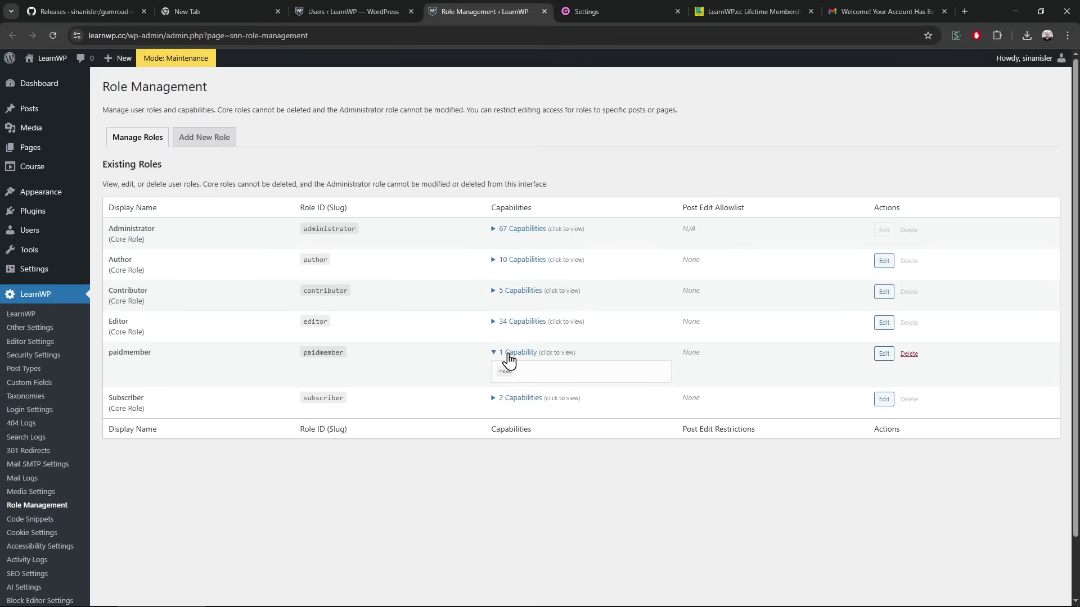
double_click(505, 371)
click(544, 379)
click(48, 64)
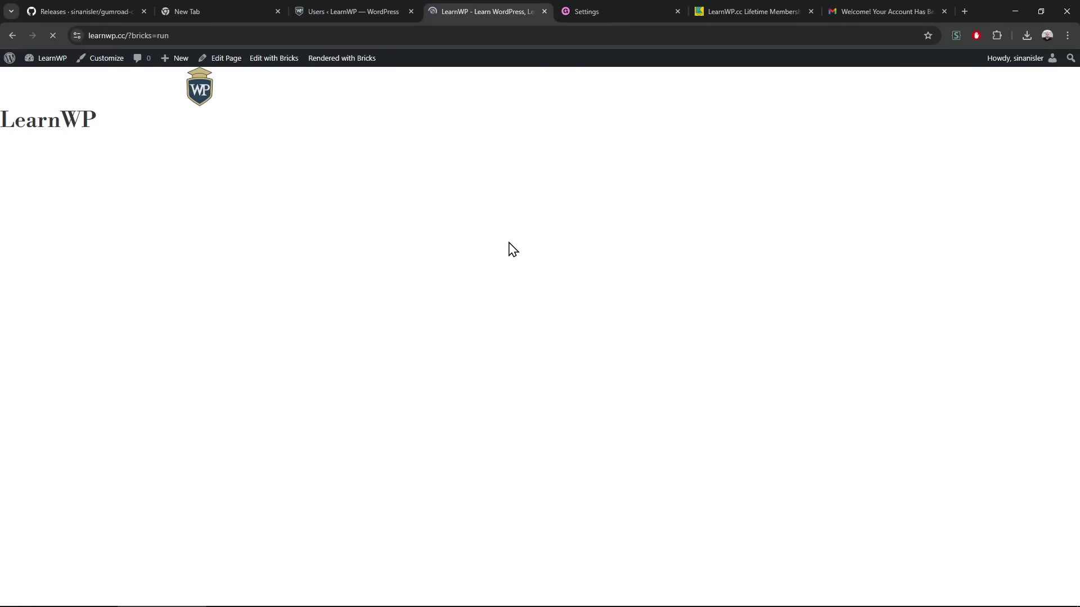
- Add a section whose container is named paidcontent, holding four Basic Text elements
key(ctrl+shift+Tab)
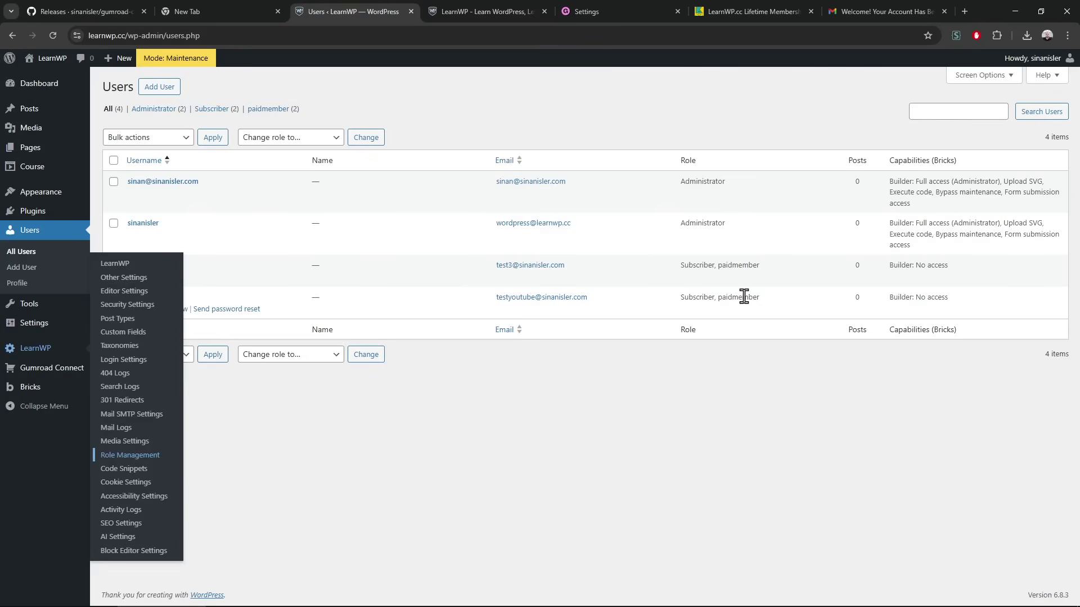
double_click(739, 297)
click(460, 11)
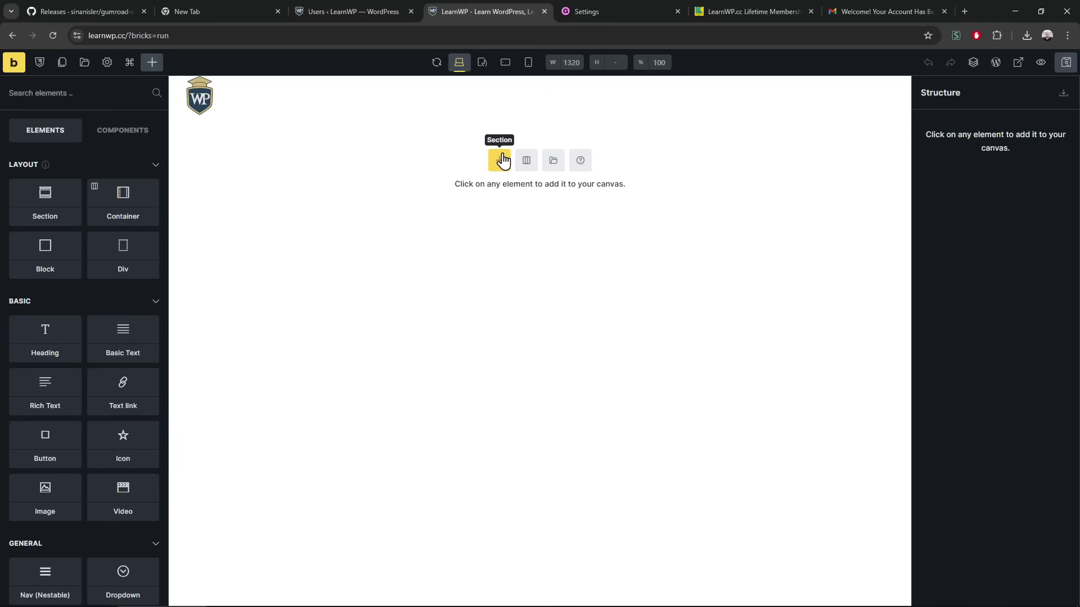
click(500, 160)
click(448, 149)
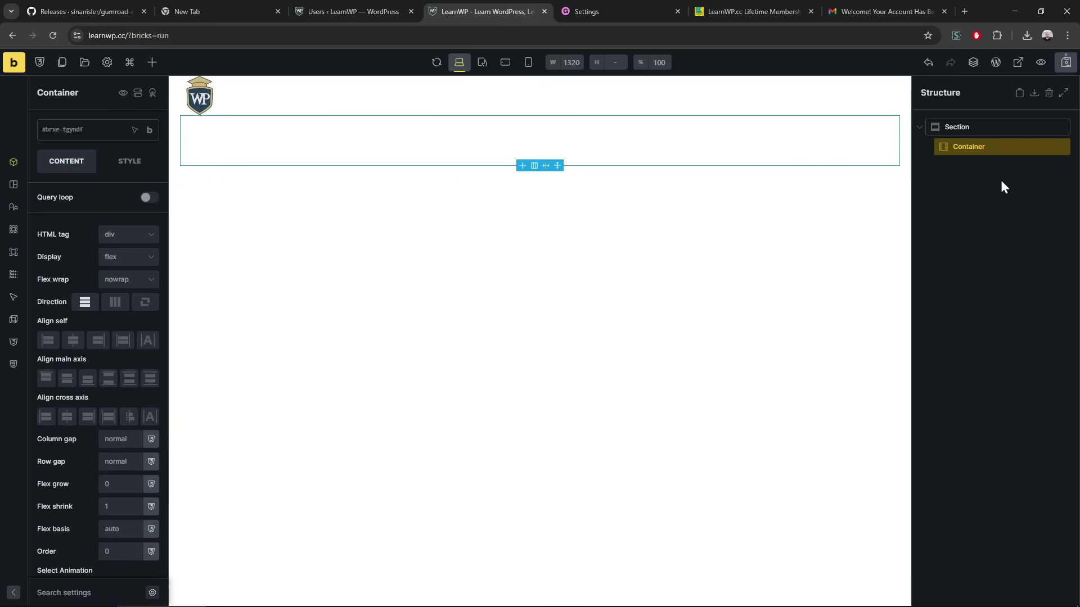
double_click(970, 147)
text(pai)
text(dp)
key(BackSpace)
text(content)
click(152, 62)
click(126, 346)
click(125, 346)
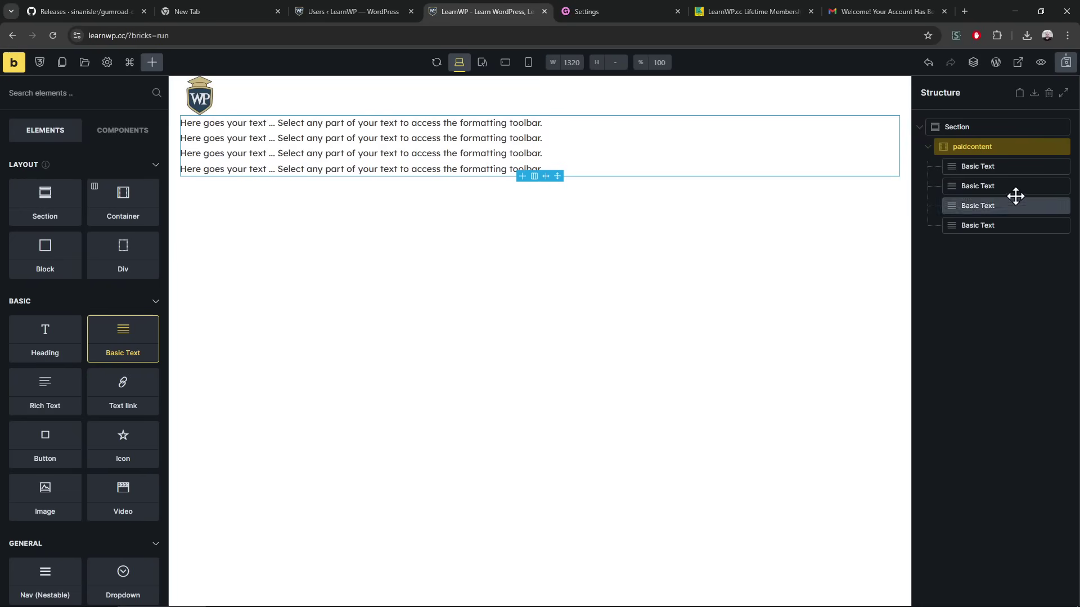
- Give paidcontent the condition 'User role is paidmember' and save the page
click(1000, 147)
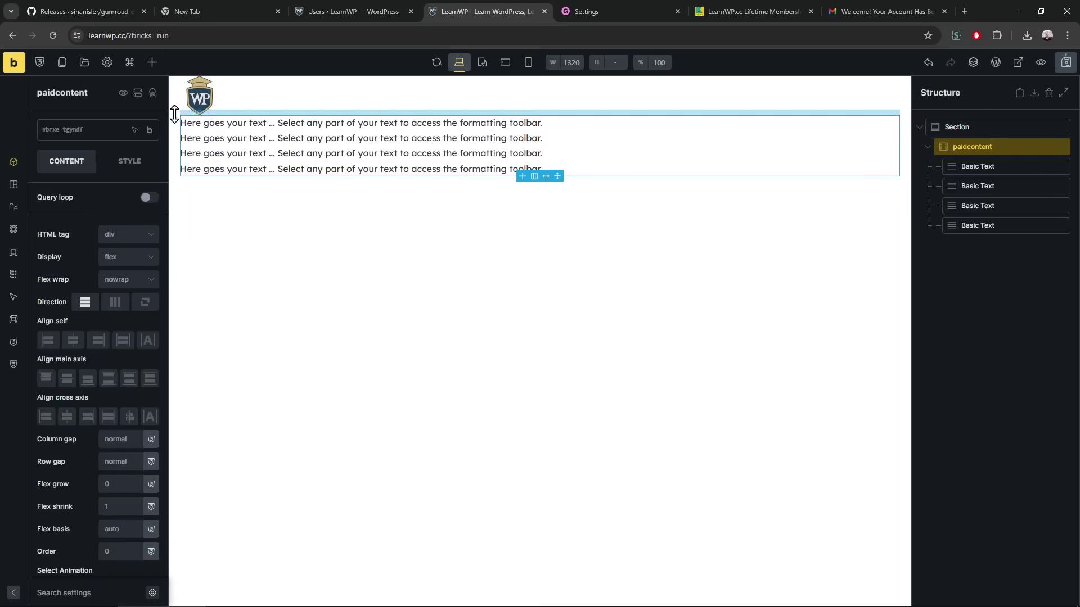
click(138, 97)
click(130, 126)
click(100, 174)
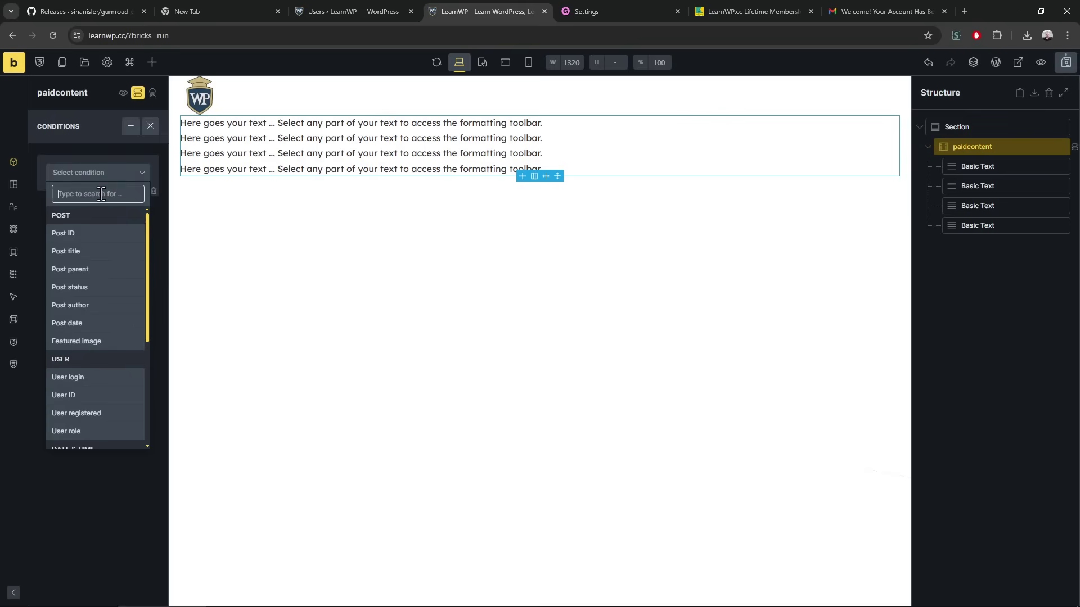
text(user)
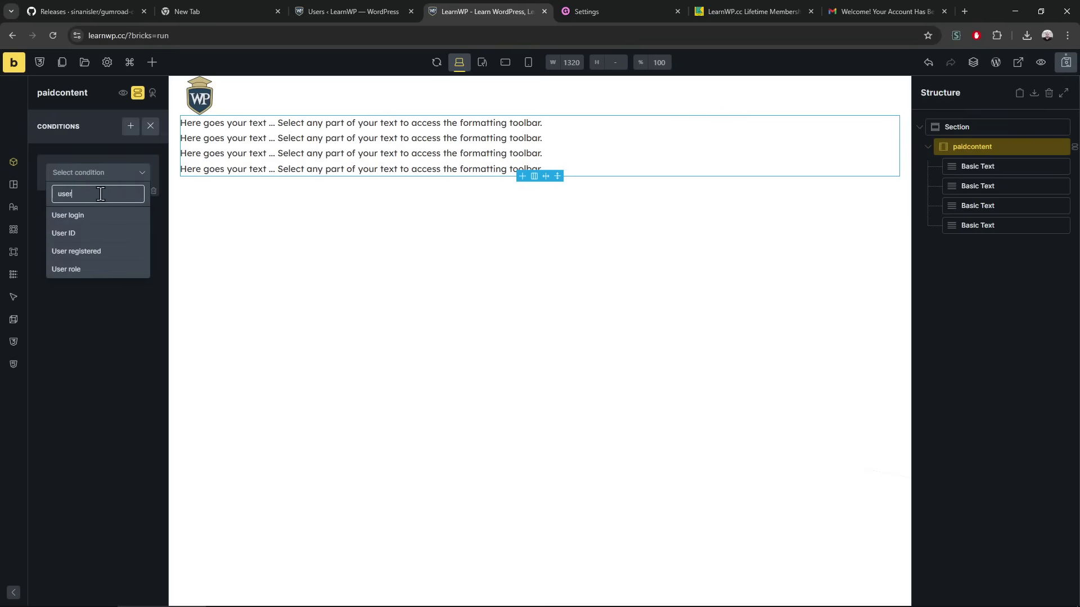
click(83, 272)
click(96, 201)
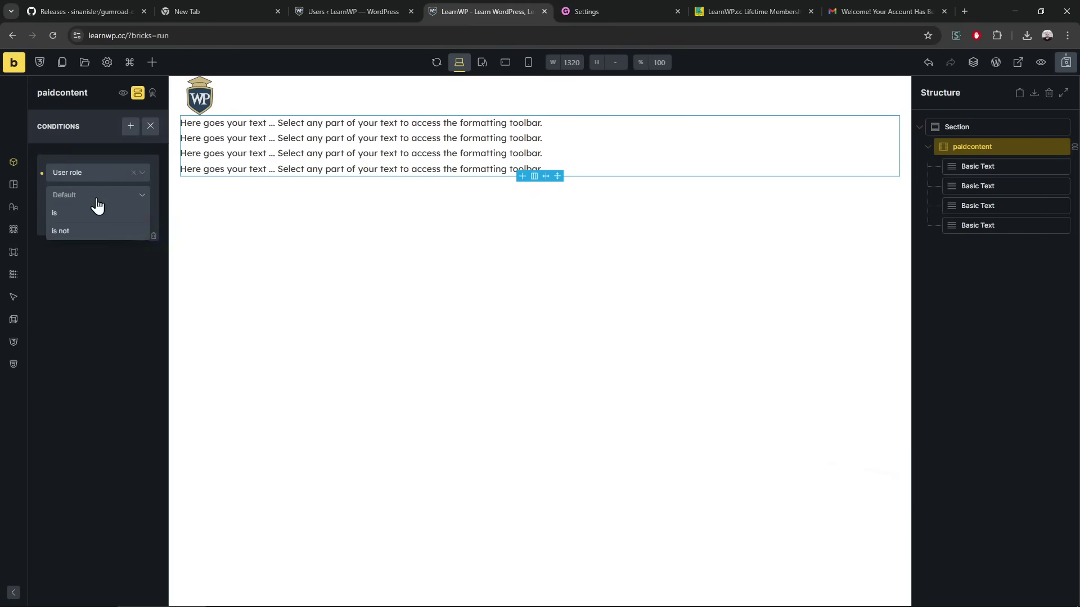
click(88, 221)
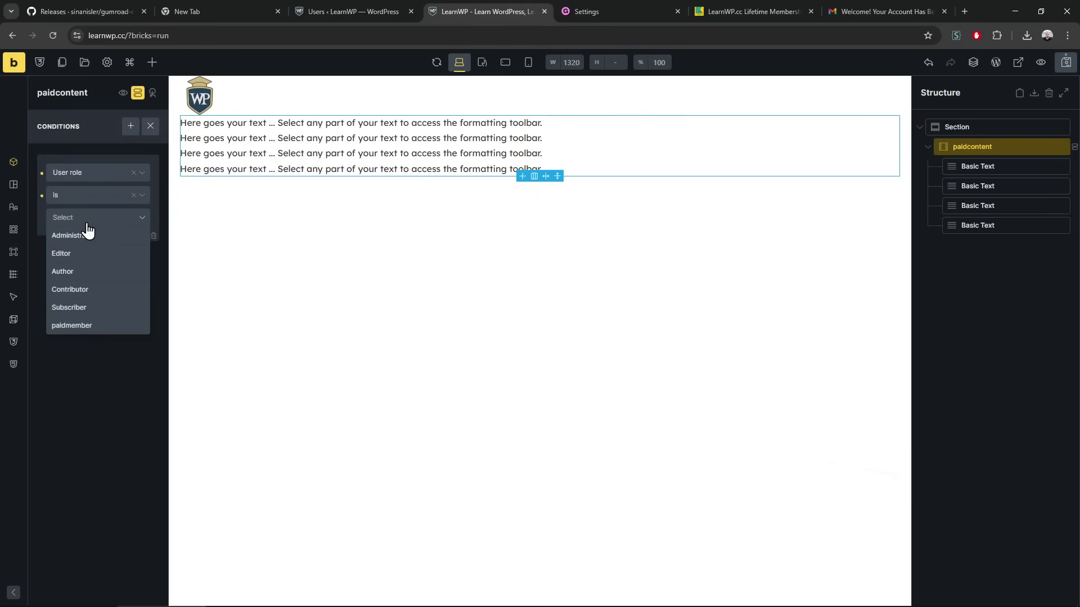
click(90, 326)
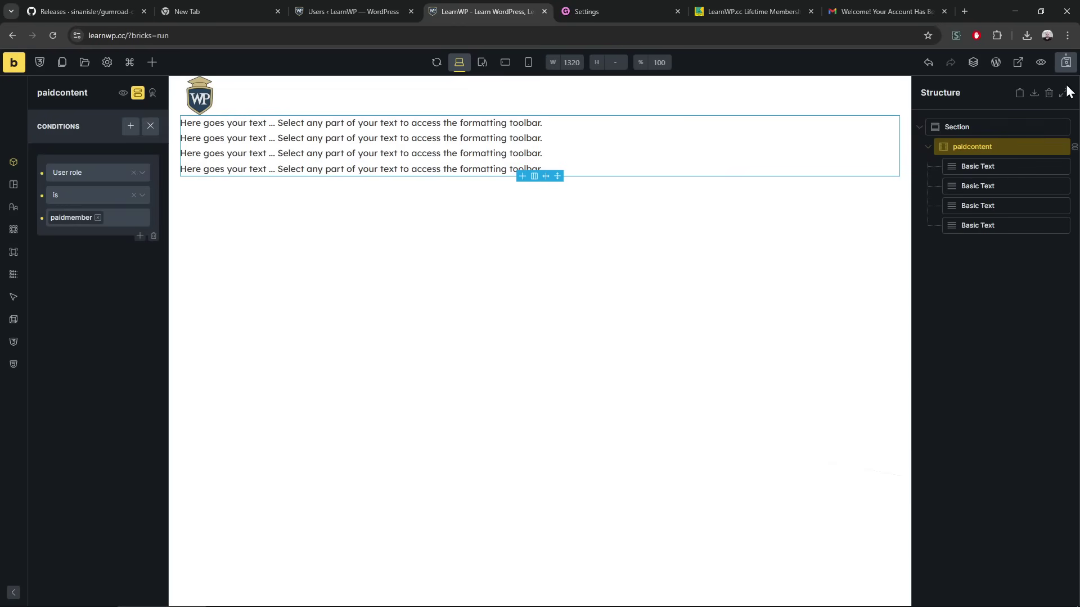
click(1064, 65)
click(1065, 64)
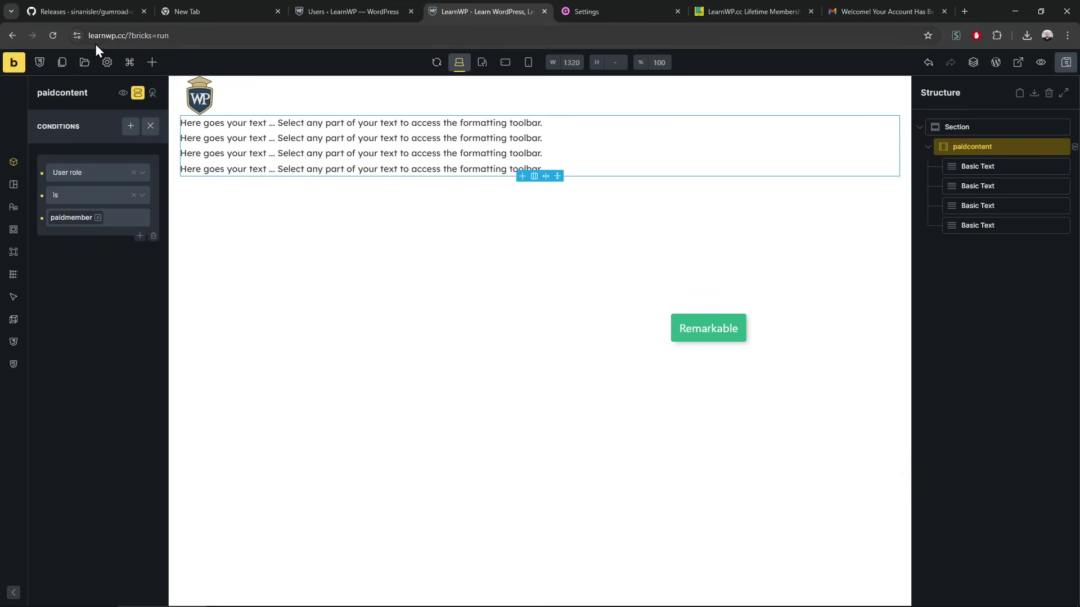
- View the live homepage without ?bricks=run and check the admin's Administrator role under Users
drag(122, 34, 169, 34)
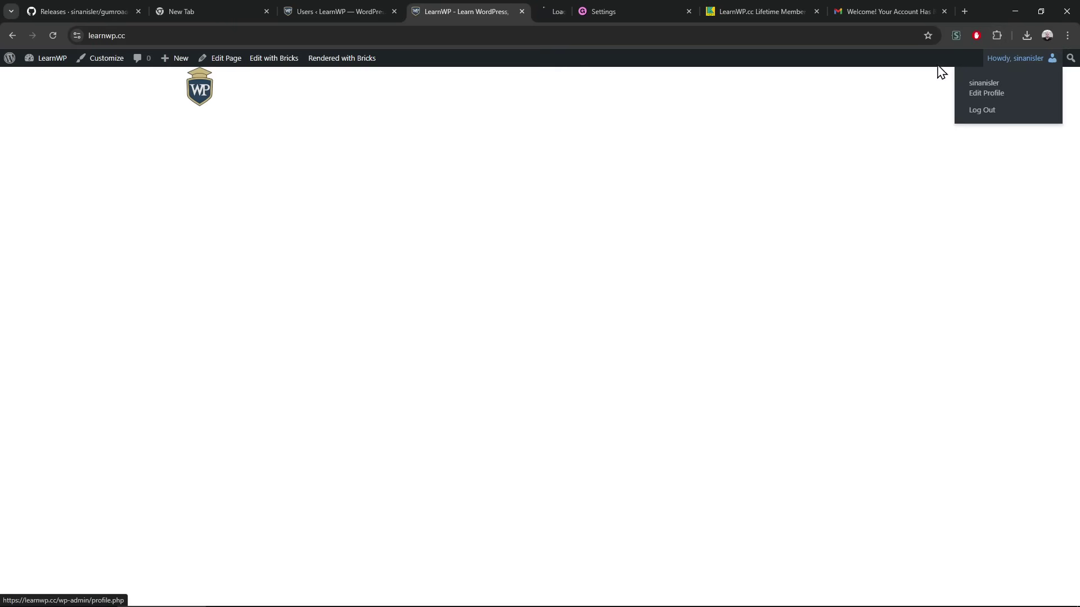
click(564, 1)
click(35, 238)
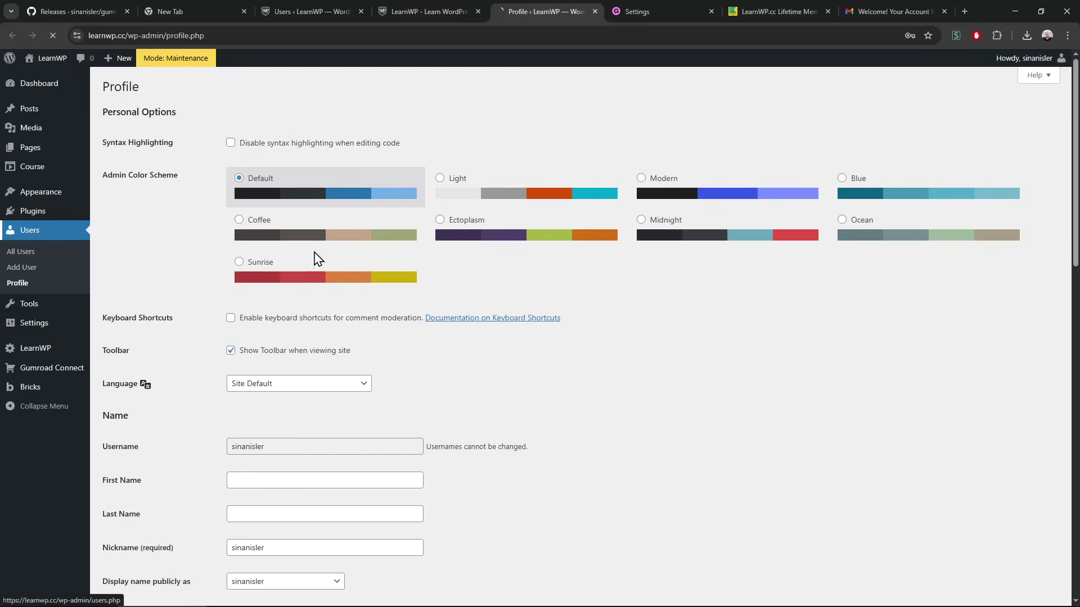
double_click(700, 182)
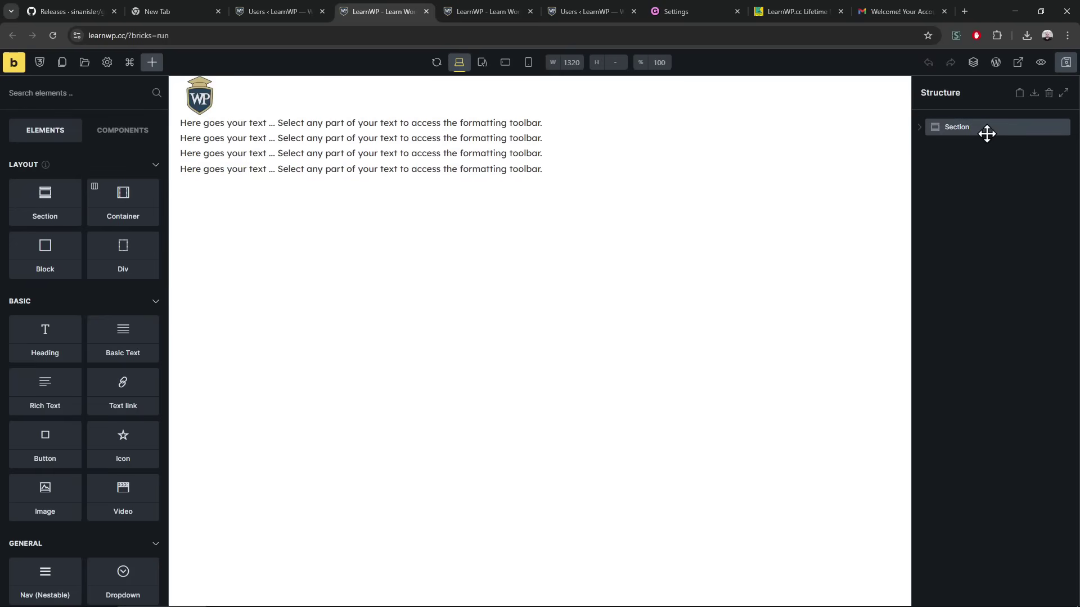
- Add Administrator to paidcontent's User role condition alongside paidmember
click(920, 126)
double_click(978, 147)
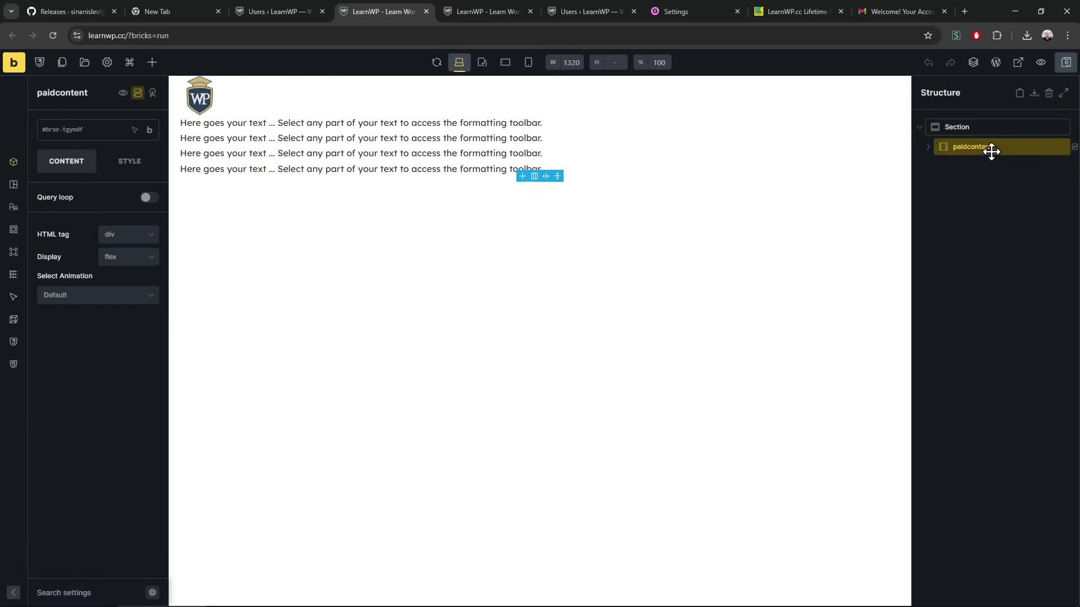
click(137, 95)
click(117, 223)
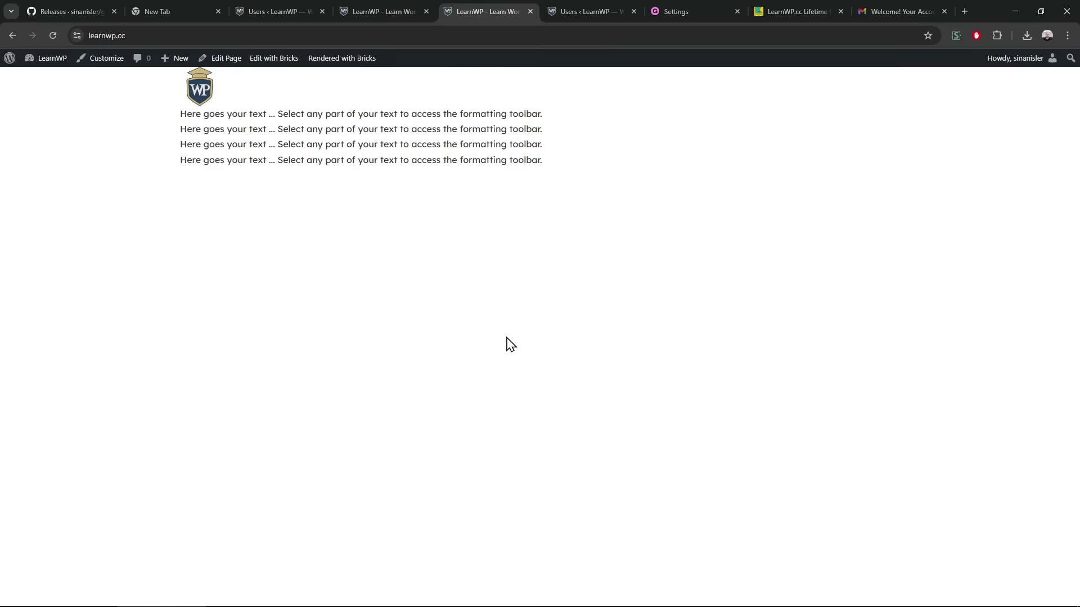
click(75, 7)
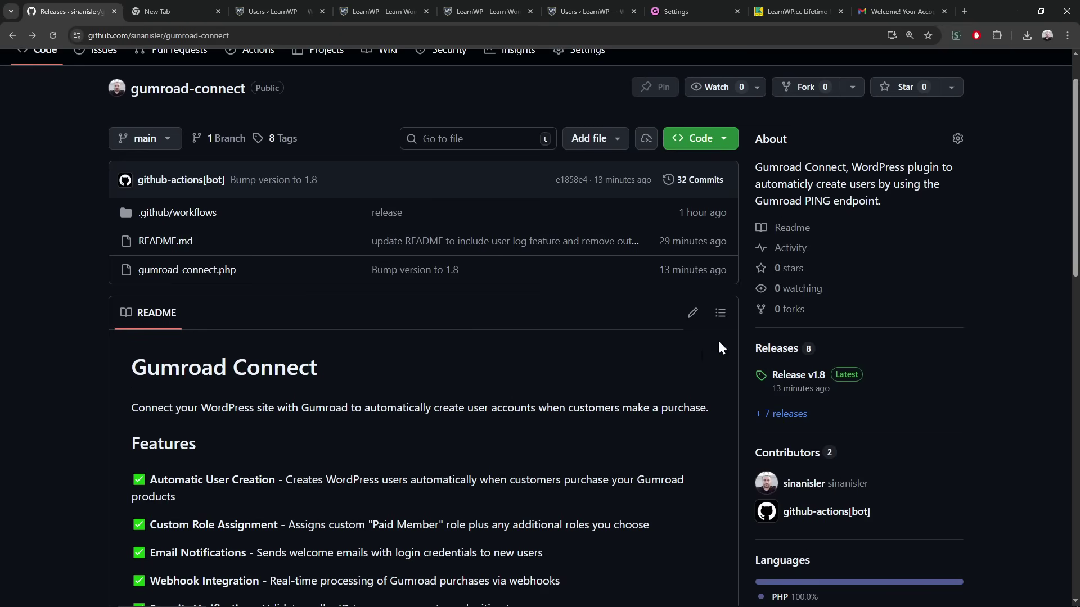
scroll(570, 368, down, 2)
scroll(570, 368, down, 1)
scroll(569, 369, down, 2)
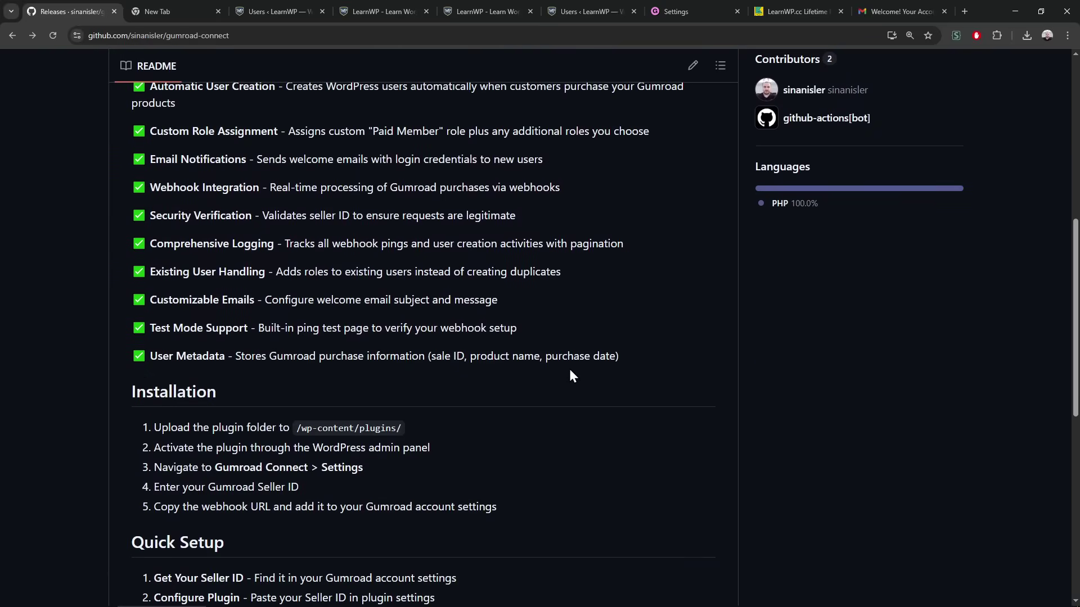
scroll(569, 368, up, 3)
scroll(566, 369, up, 2)
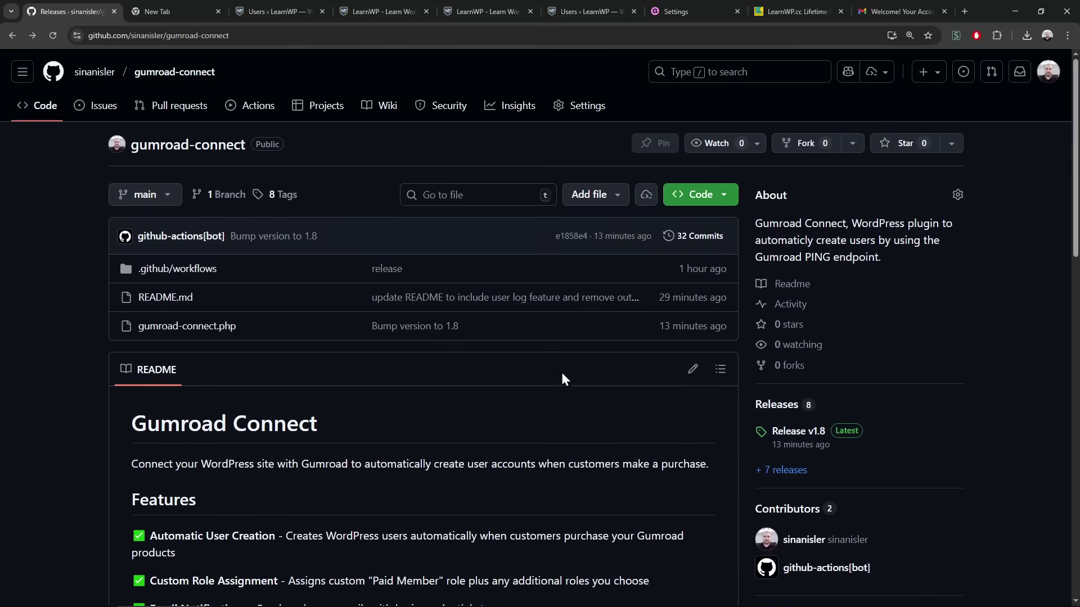
- Return to the Bricks editor showing paidcontent limited to paidmember and Administrator
click(390, 5)
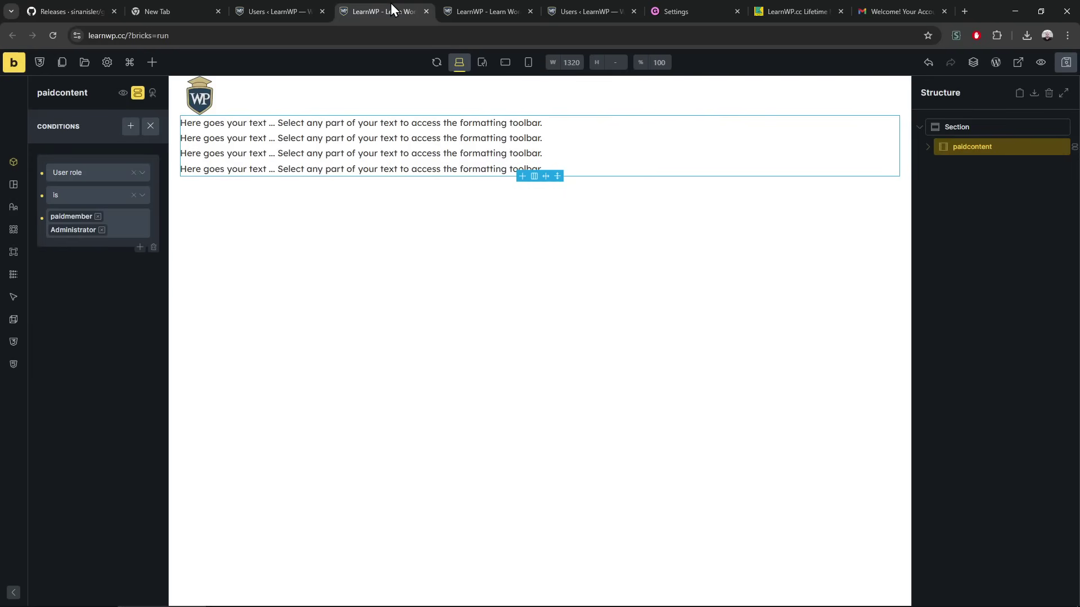